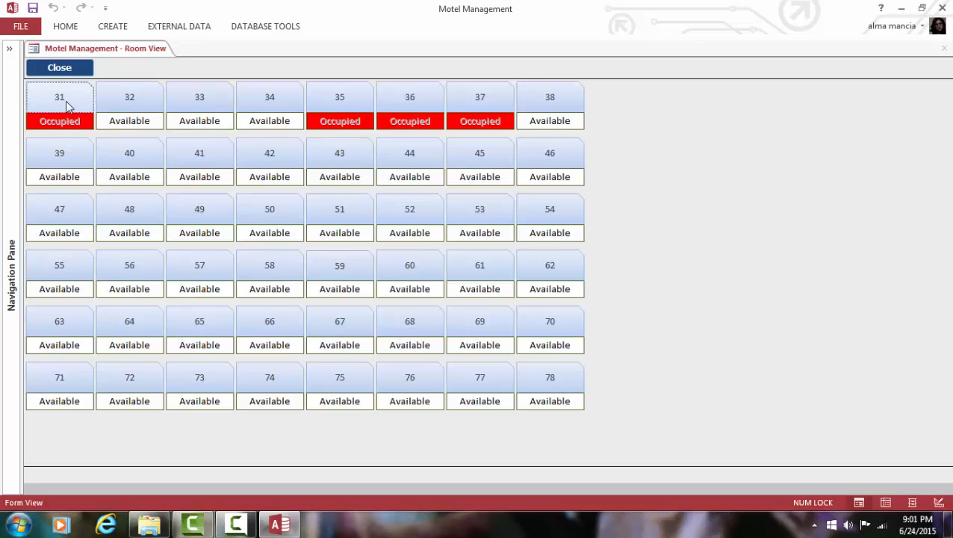
Step: Open the room 31 tile's reservation and centre the Reservation Entry form on screen
click(66, 102)
drag(258, 72, 486, 58)
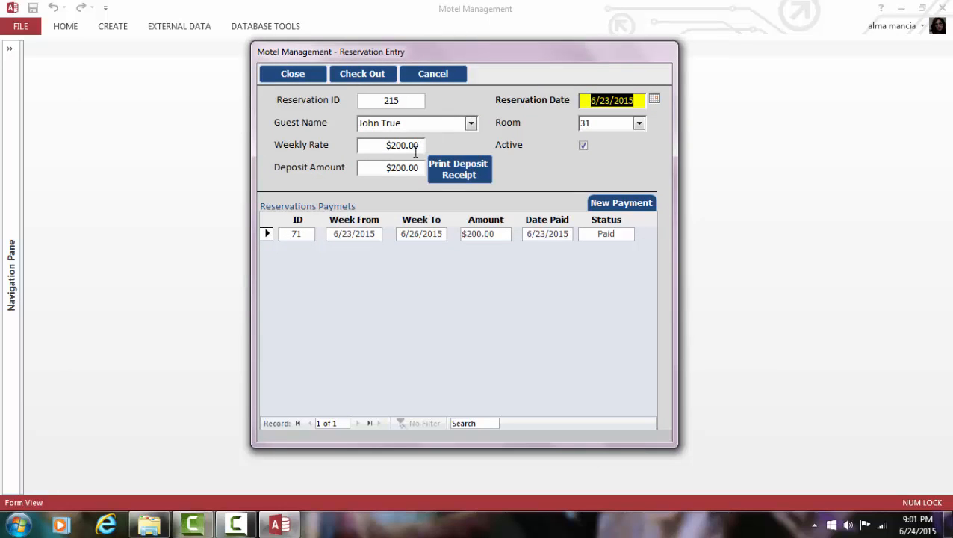
Step: Add a missing 's' to the guest's name in Guest Entry and commit it on reservation 215
click(283, 75)
double_click(366, 122)
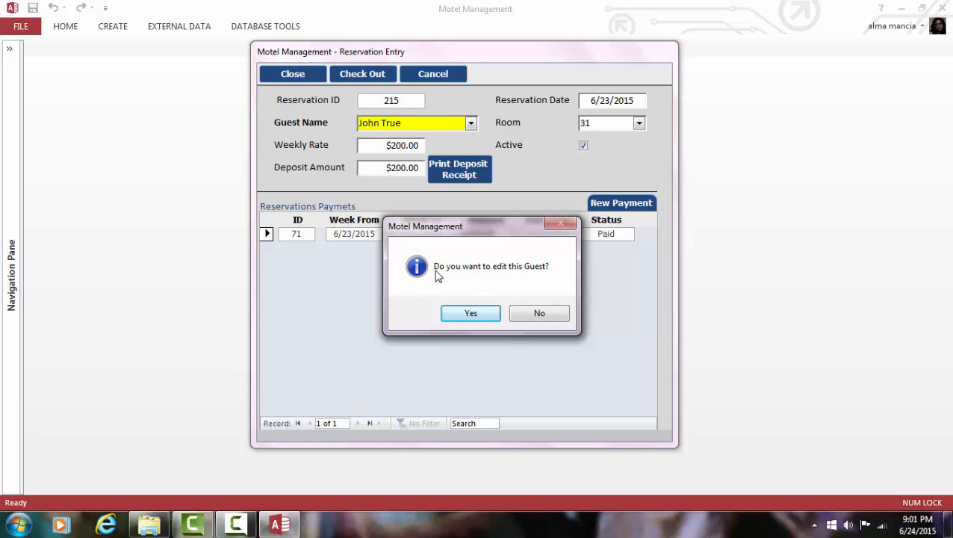
click(471, 314)
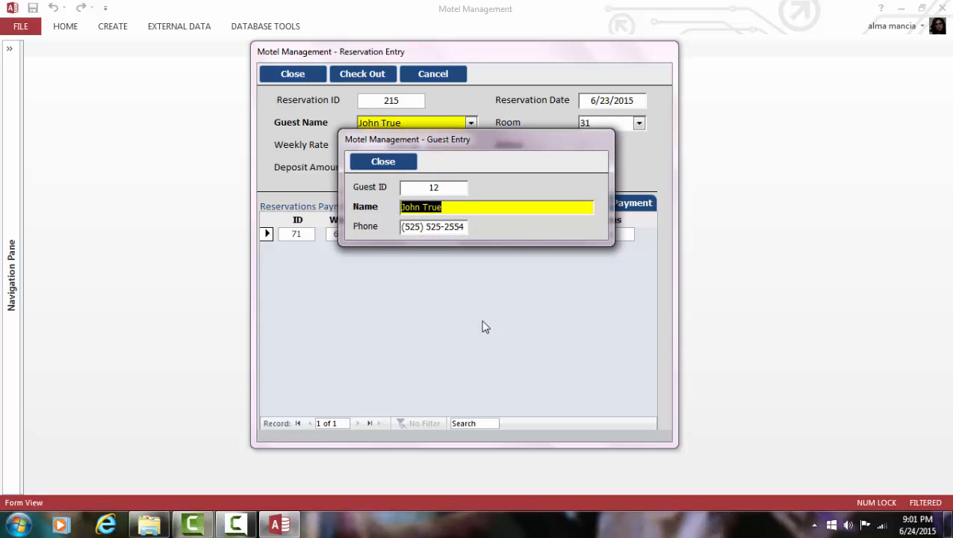
click(446, 207)
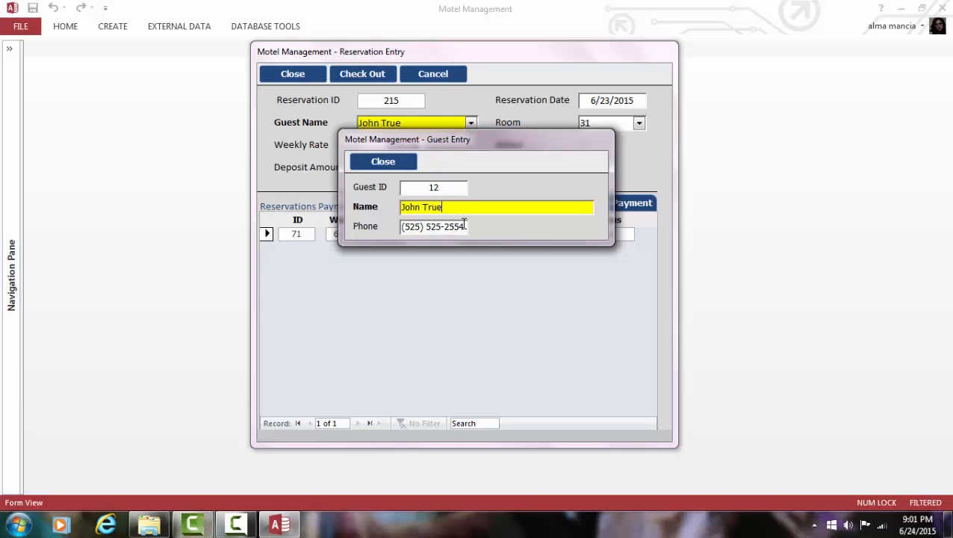
click(384, 162)
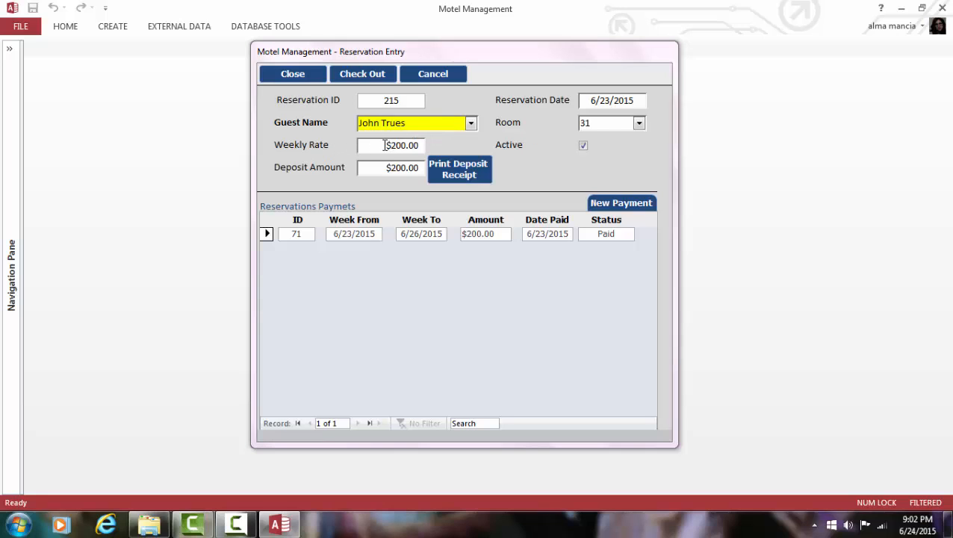
click(410, 147)
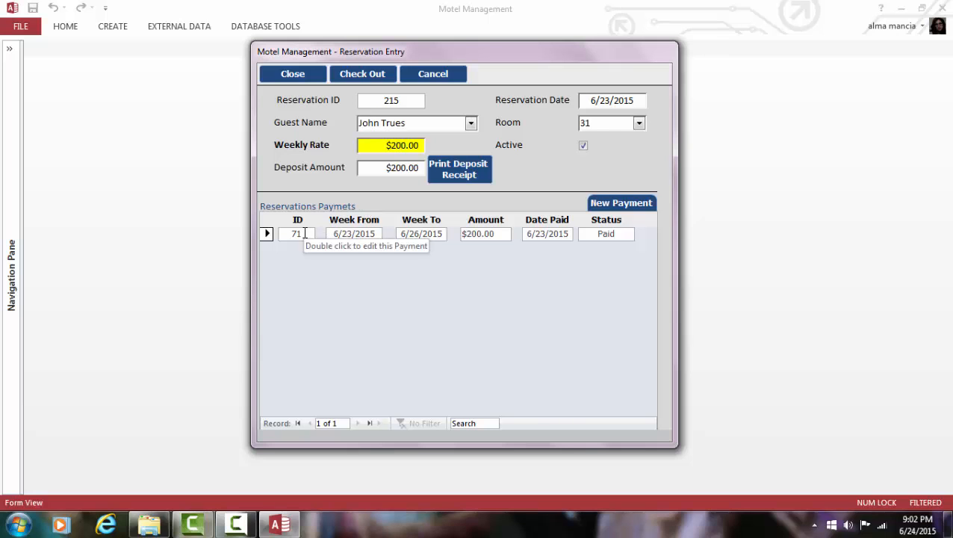
Step: Check payment 71's date, type, amount and receiver, then preview its receipt
double_click(301, 234)
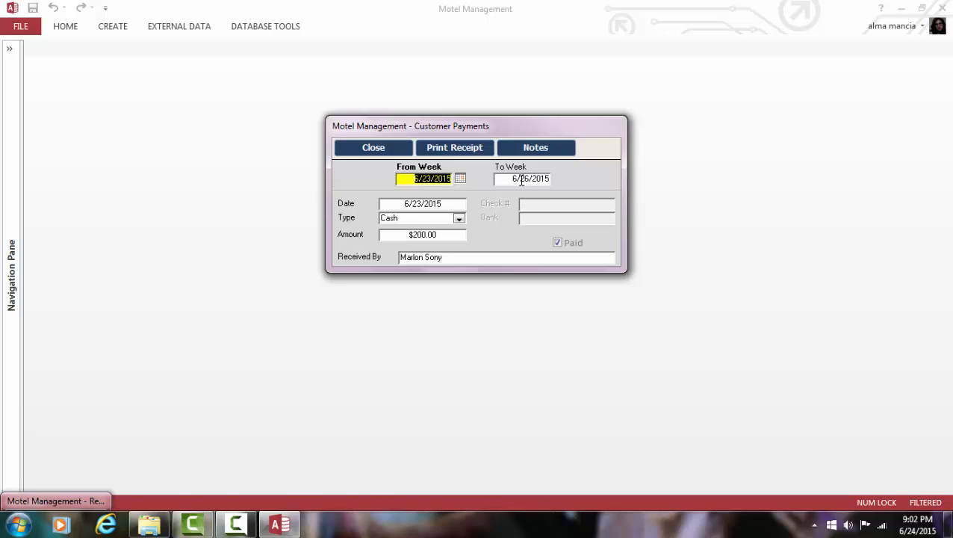
click(451, 204)
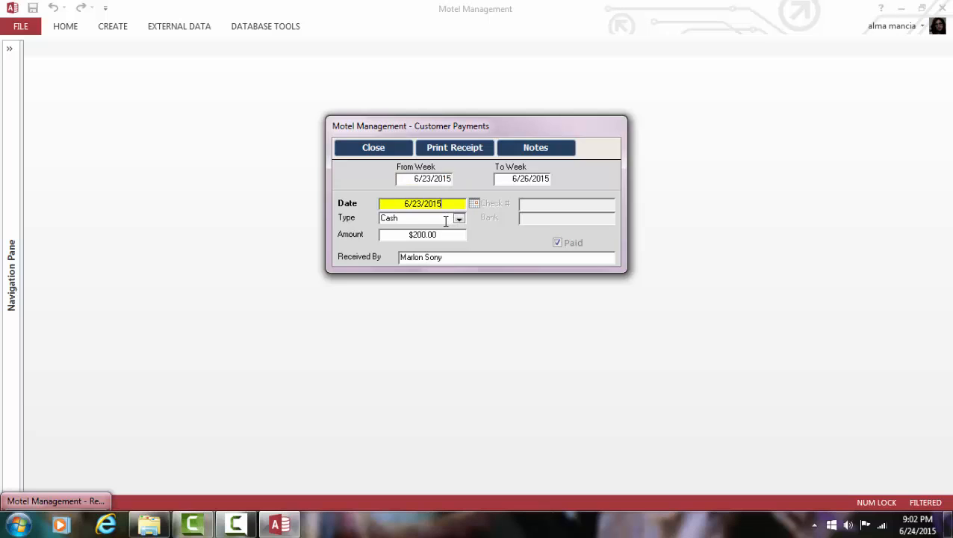
click(446, 219)
click(444, 236)
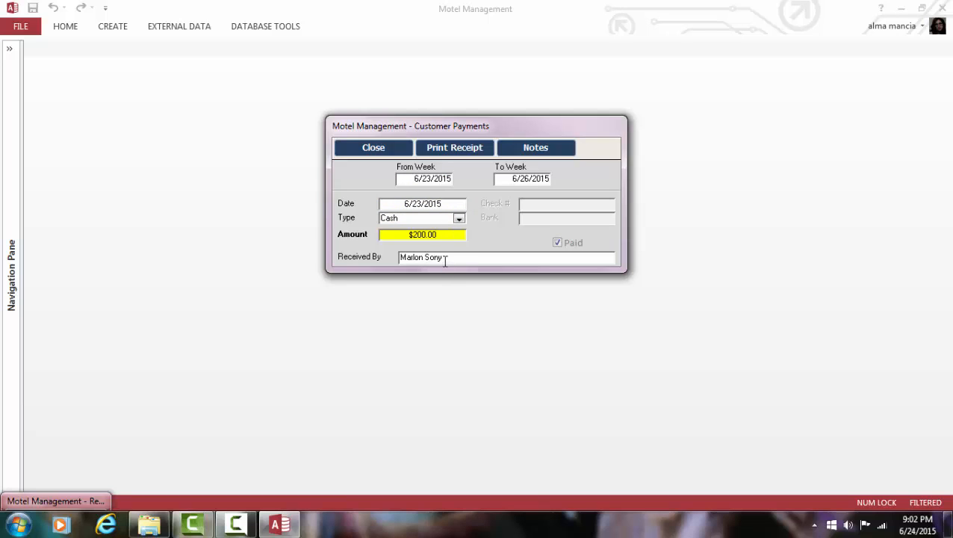
click(445, 258)
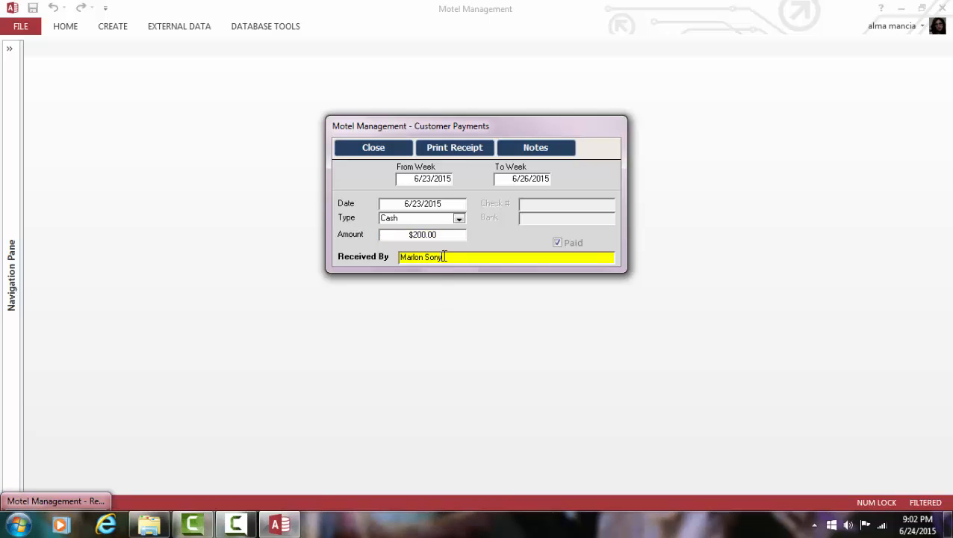
click(453, 149)
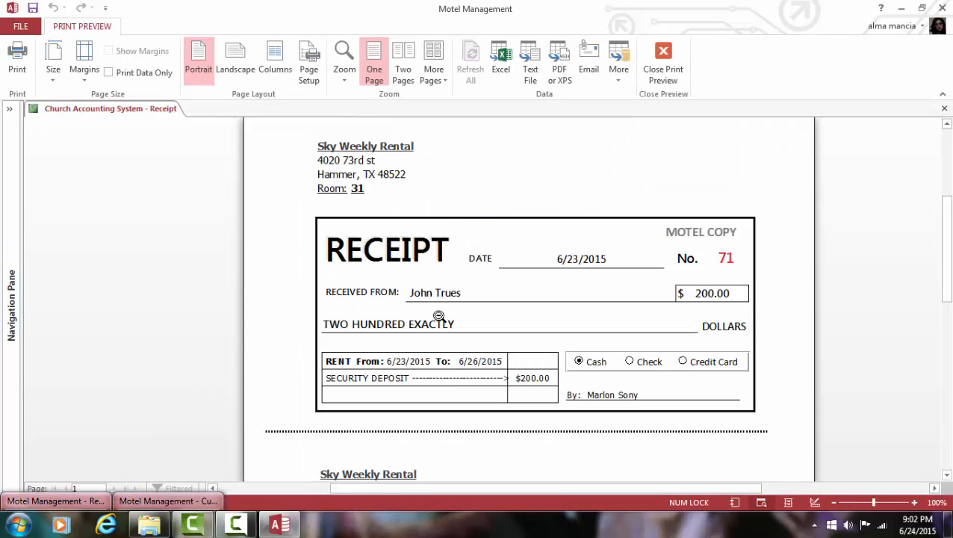
scroll(440, 310, up, 1)
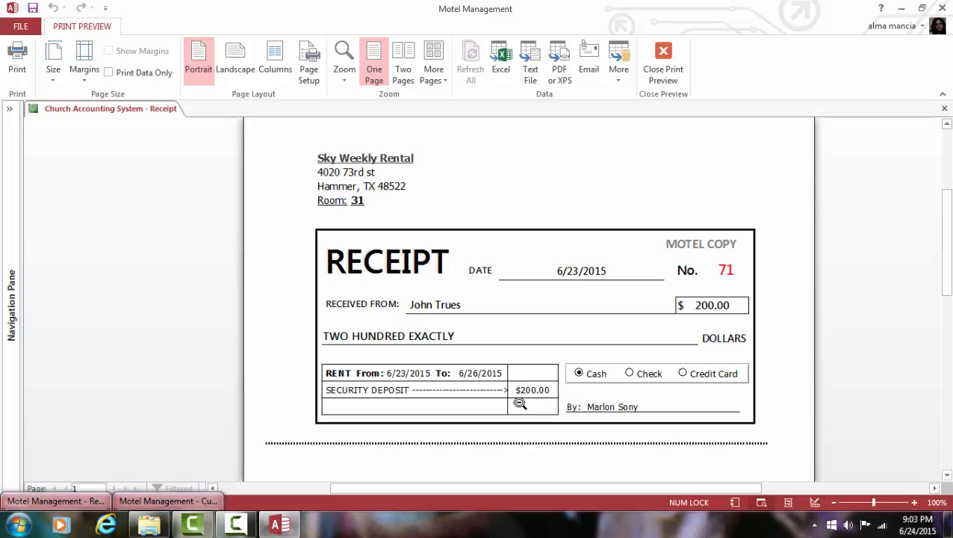
scroll(580, 375, down, 3)
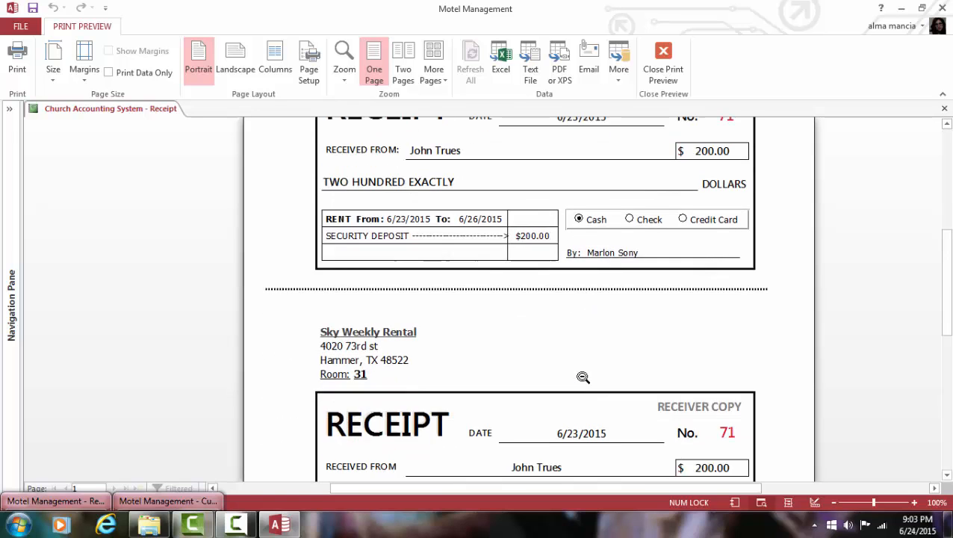
scroll(582, 377, down, 3)
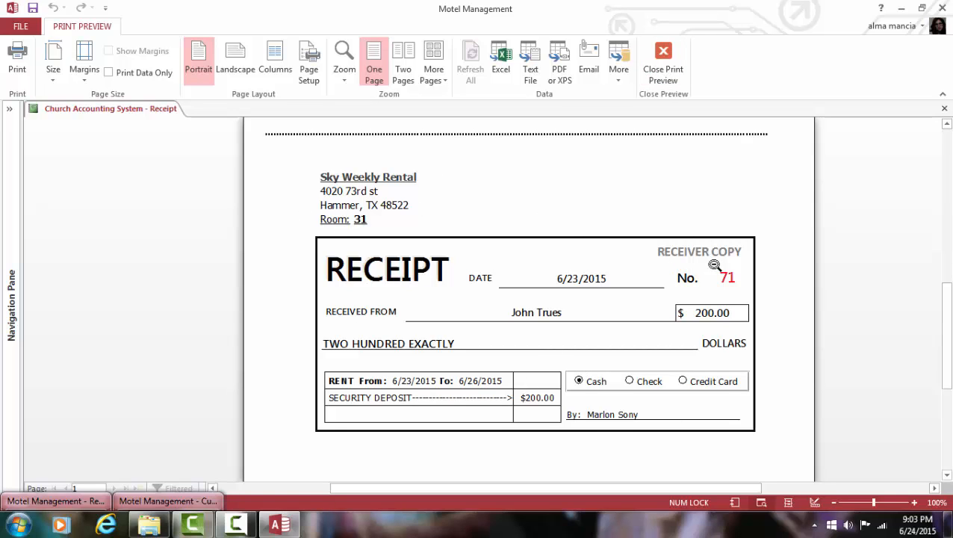
Step: Close the receipt preview, payment notes, payment and reservation forms, then pick available room 32
click(664, 64)
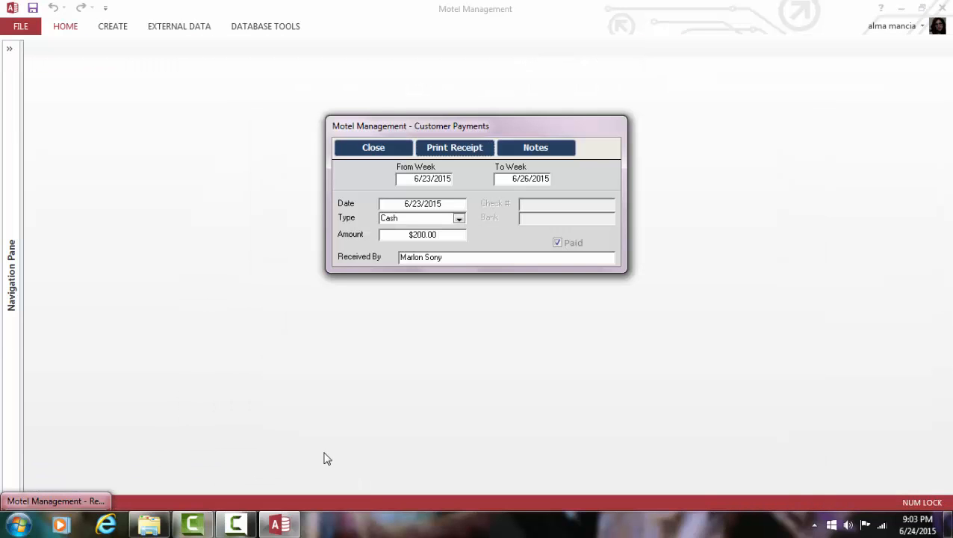
click(553, 146)
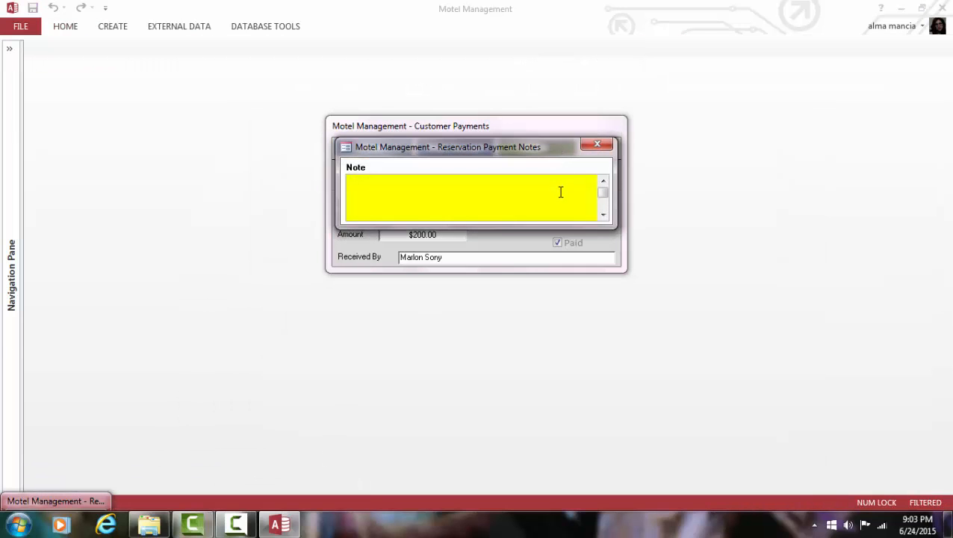
click(597, 144)
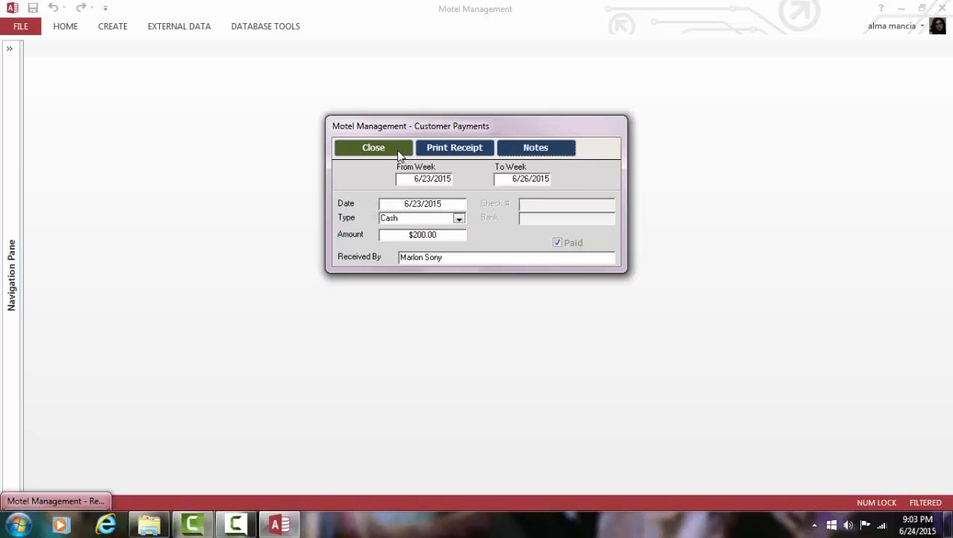
click(399, 153)
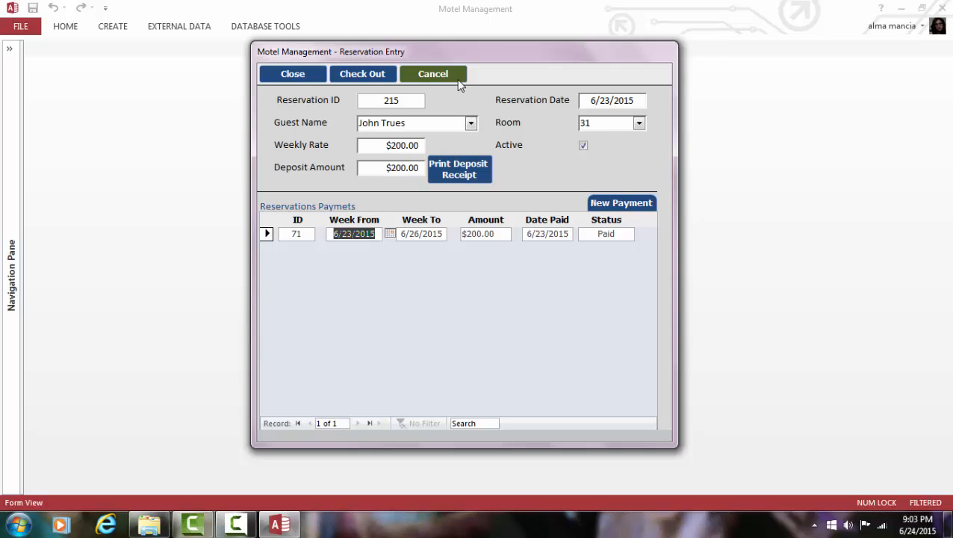
click(292, 77)
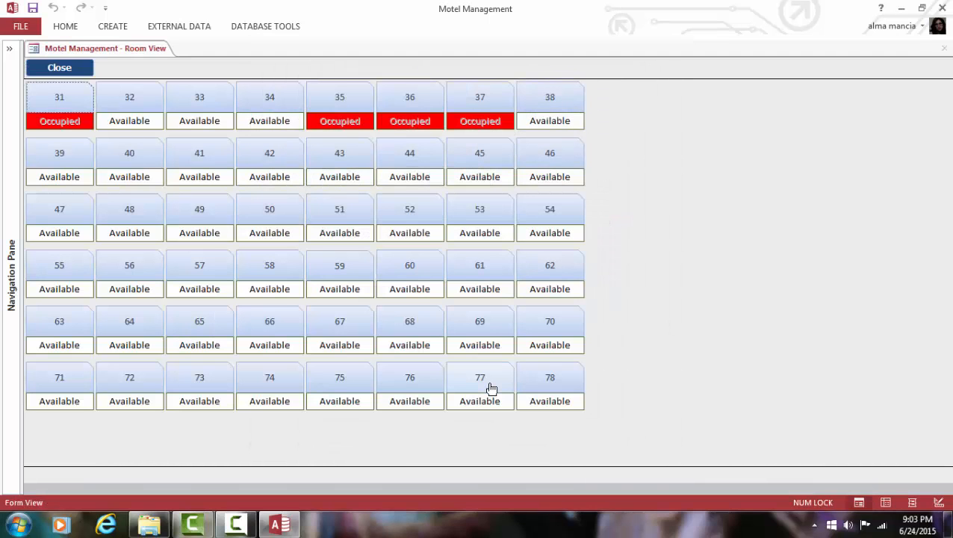
click(138, 106)
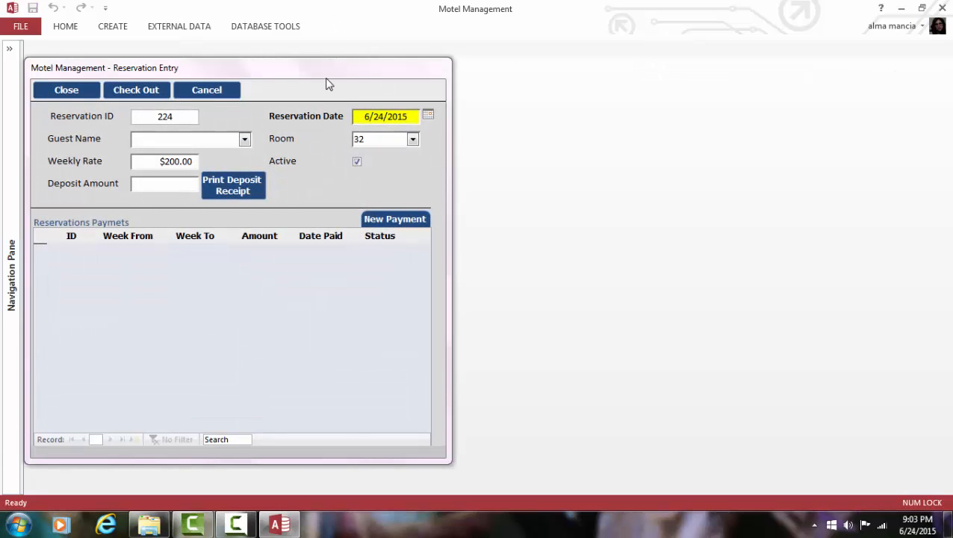
Step: Create a new guest record with the guest's name and phone number
drag(329, 67, 538, 68)
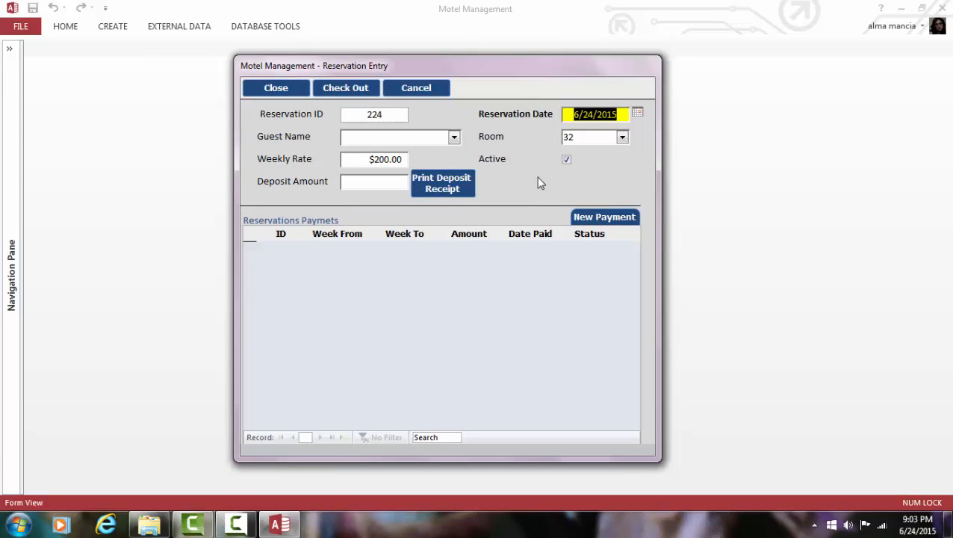
click(437, 139)
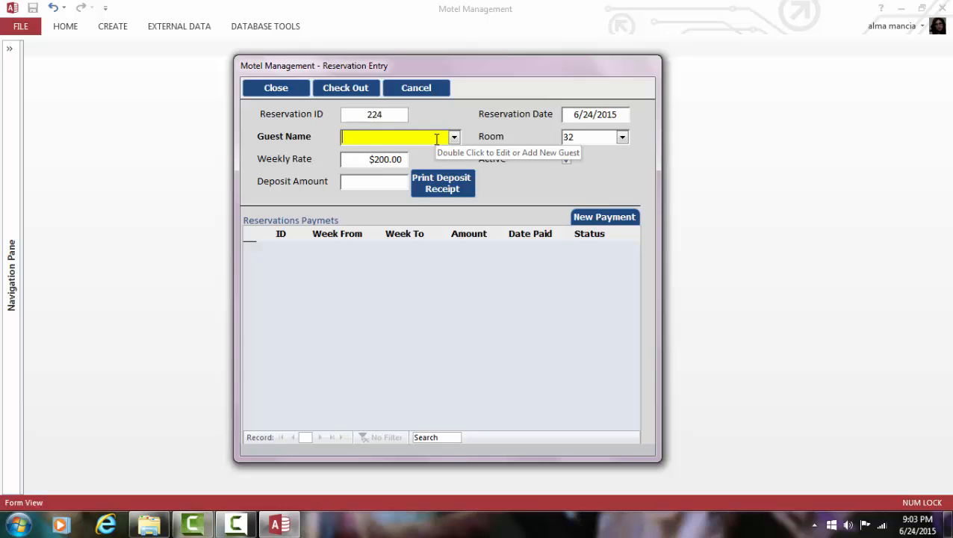
double_click(437, 139)
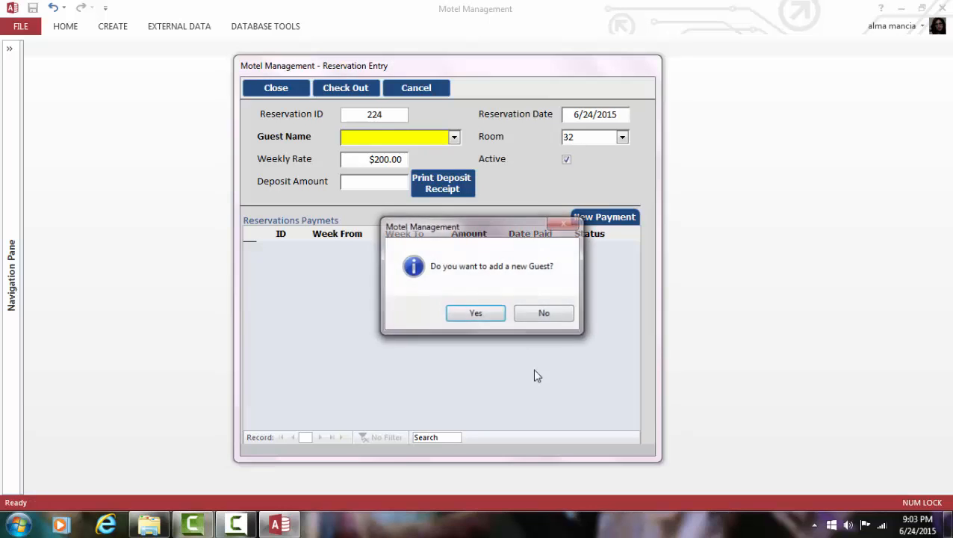
click(529, 317)
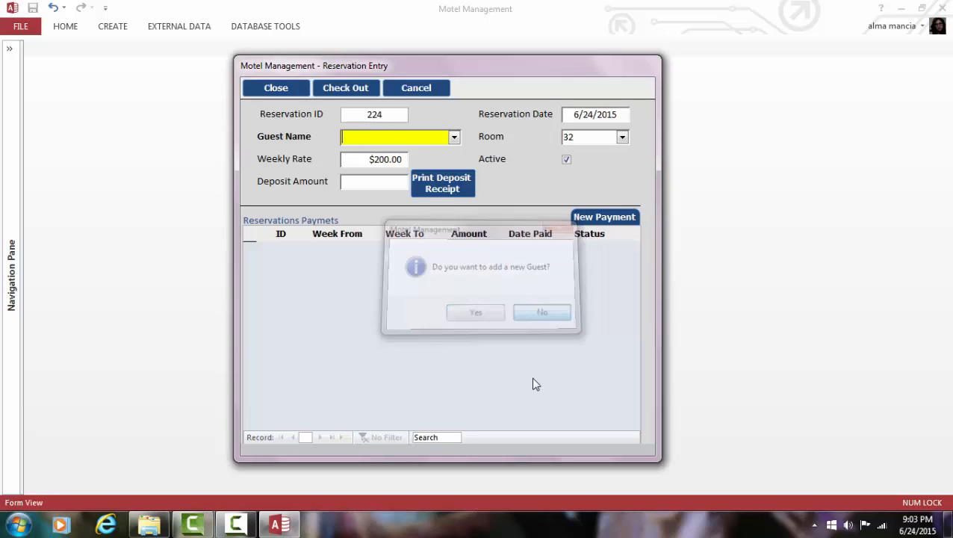
double_click(433, 136)
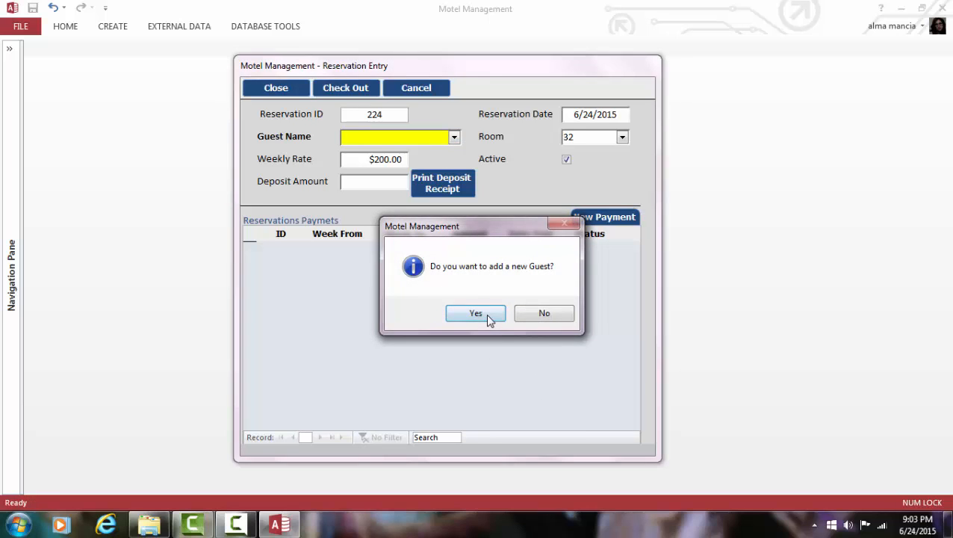
click(486, 314)
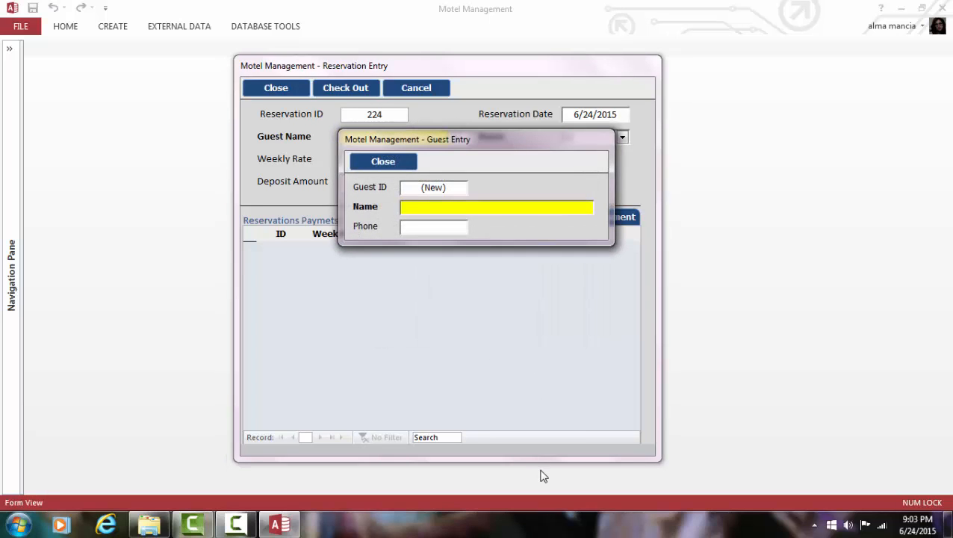
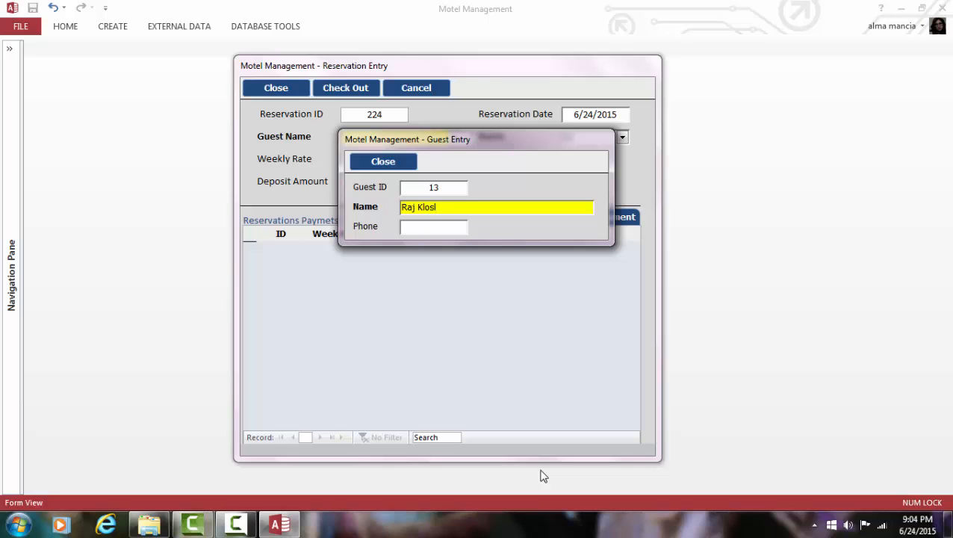
key(Tab)
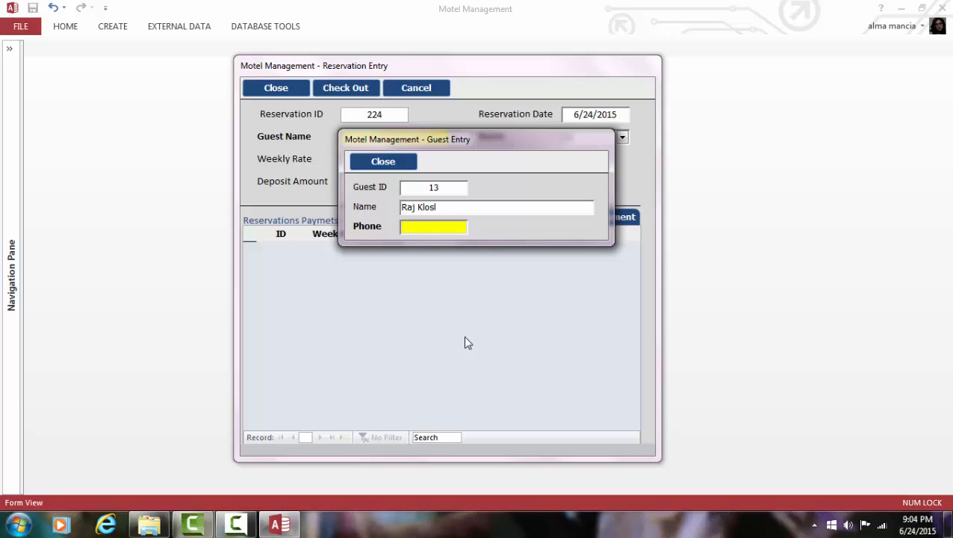
click(373, 159)
Step: Assign the new guest to reservation 224 with a $200.00 deposit and begin a new payment
click(454, 136)
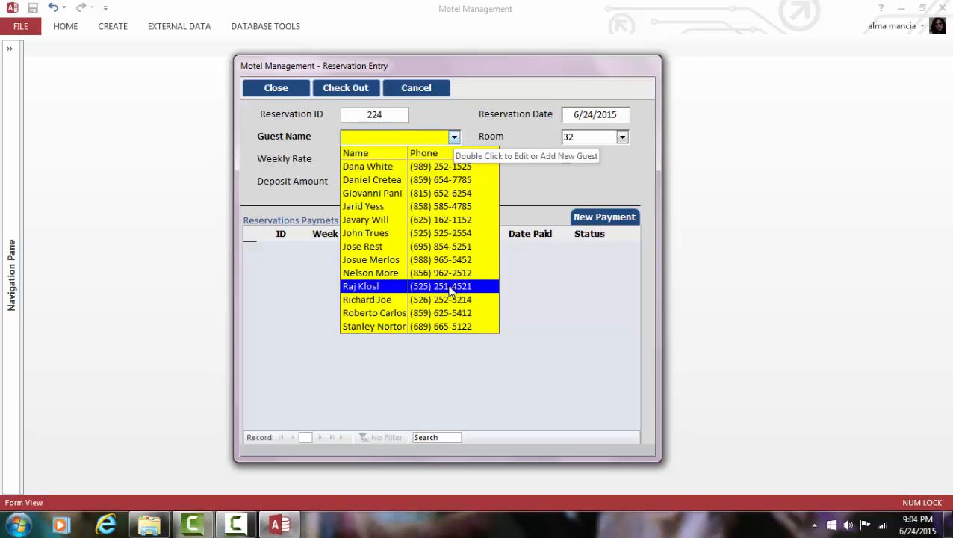
click(451, 292)
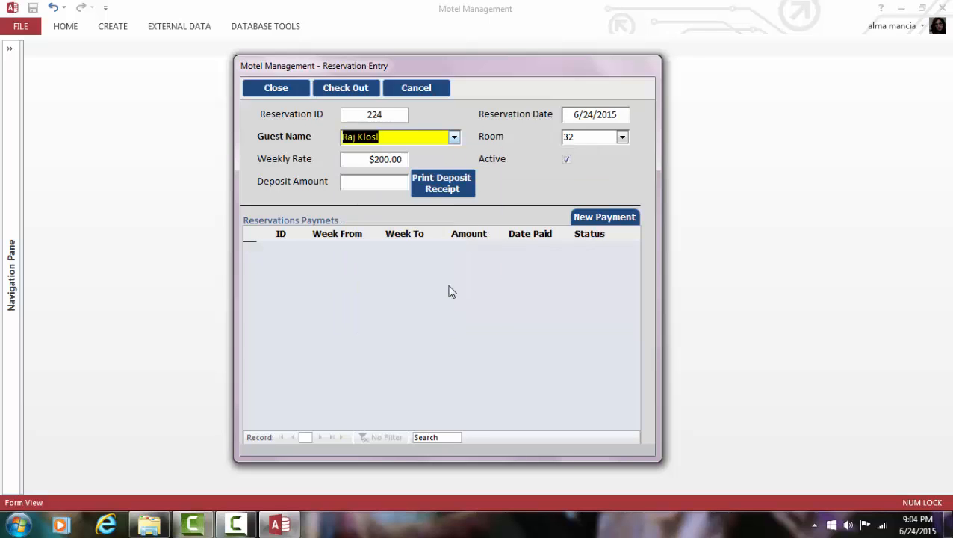
click(387, 183)
text(200)
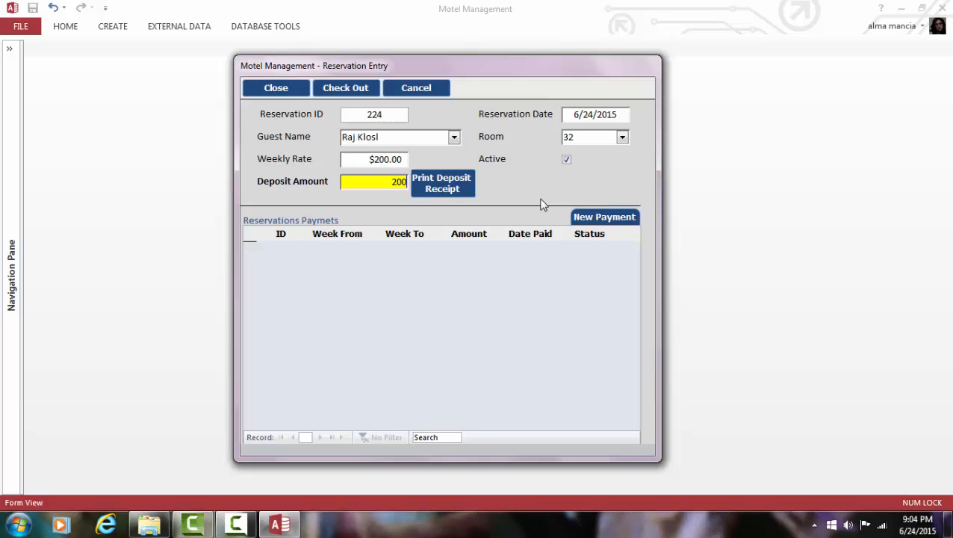
key(Tab)
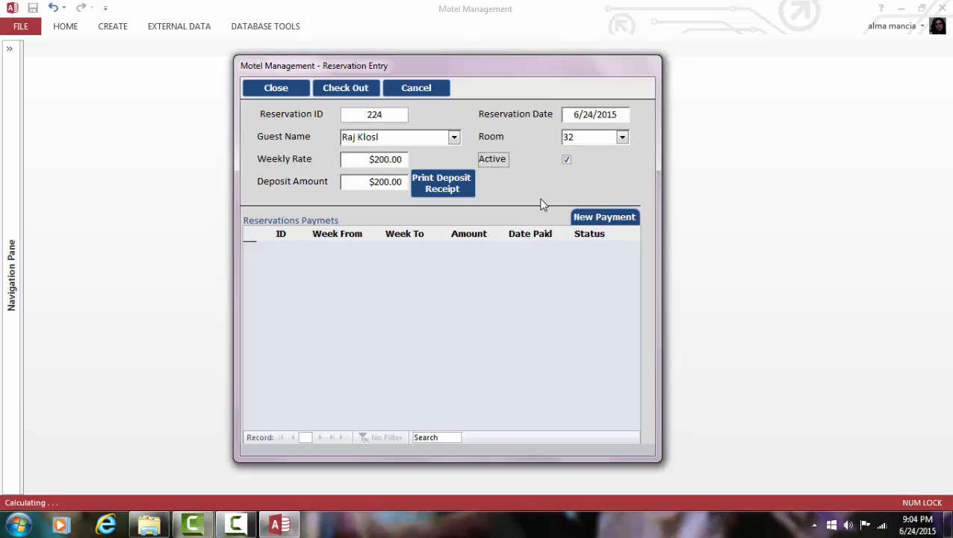
click(606, 217)
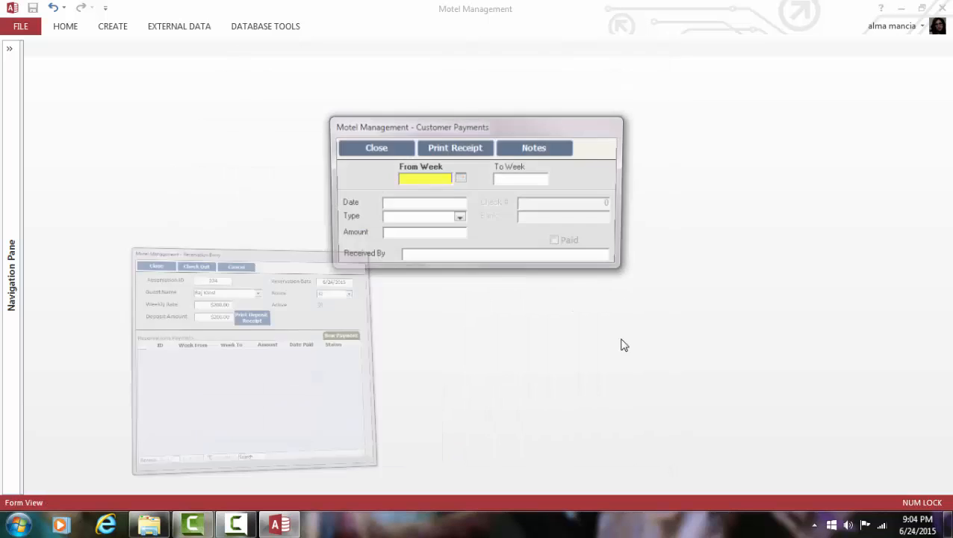
Step: Set the payment period to 6/22/2015–6/26/2015 and the payment date to 6/24/2015
click(460, 180)
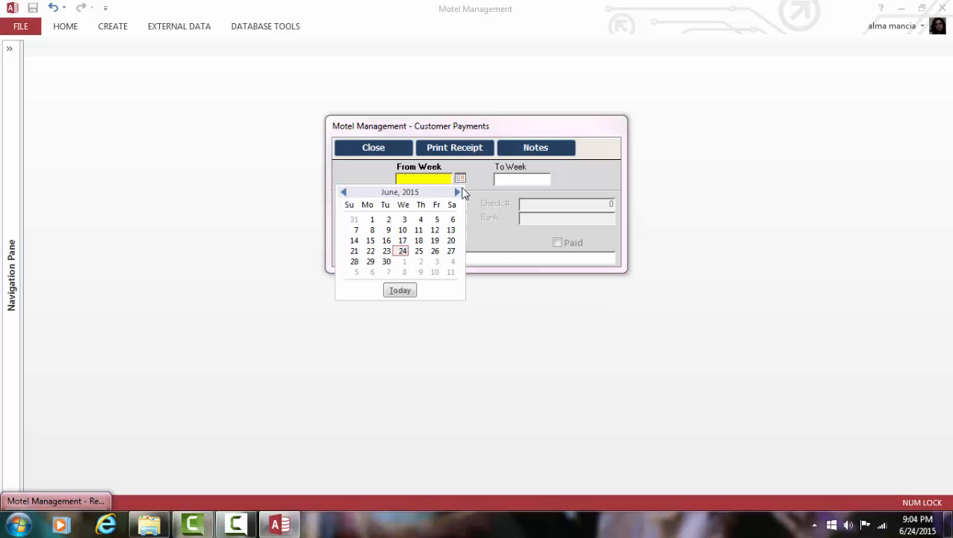
click(369, 249)
click(522, 180)
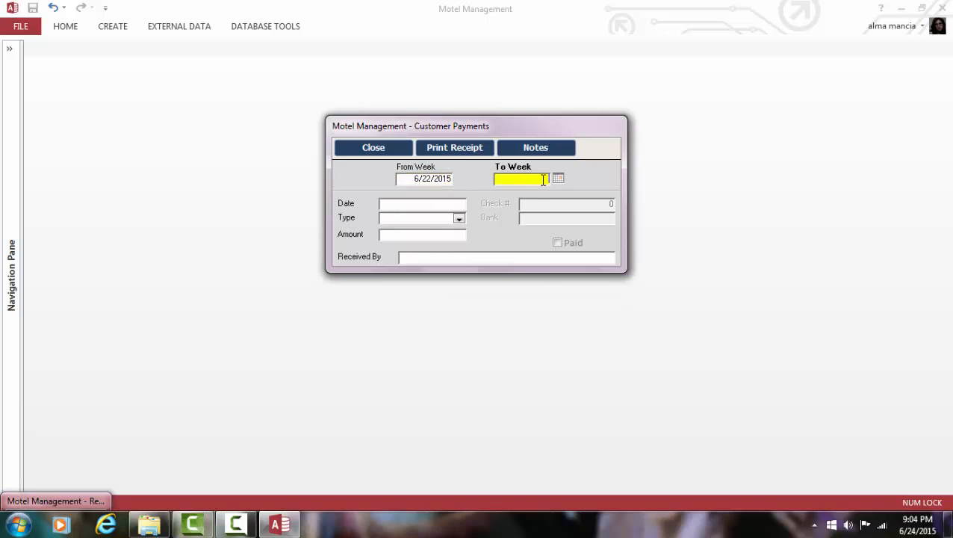
click(558, 178)
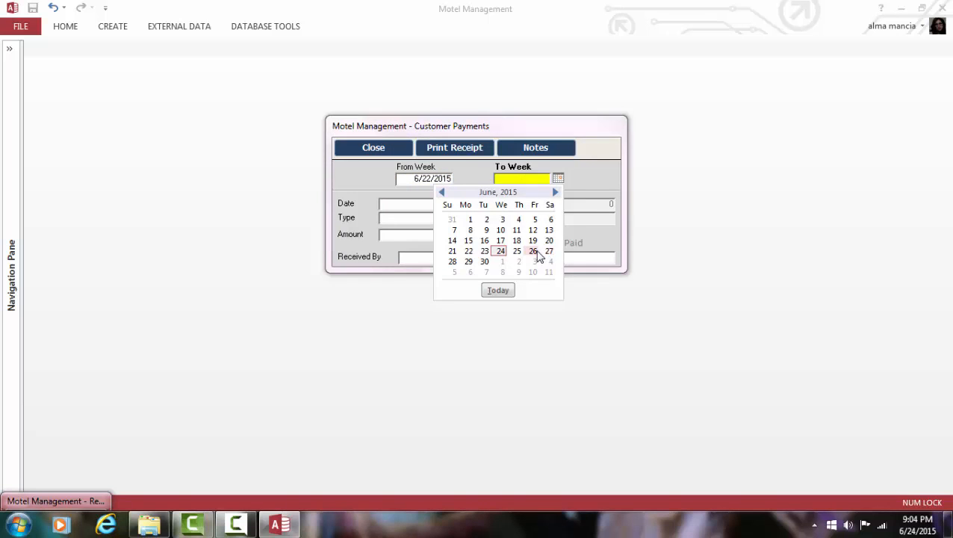
click(534, 253)
click(433, 205)
click(473, 204)
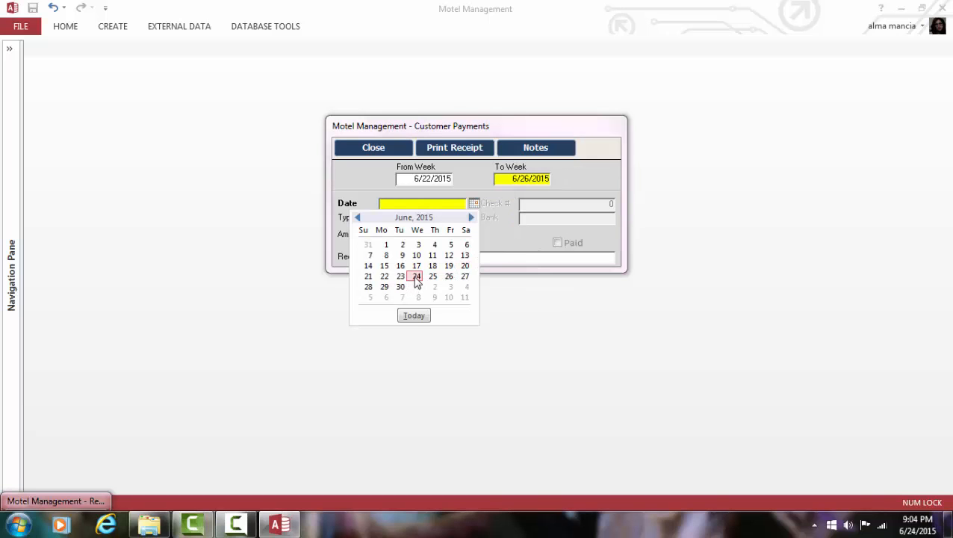
click(416, 317)
Step: Record the payment as $200 Cash received by 'You' and save it
click(426, 224)
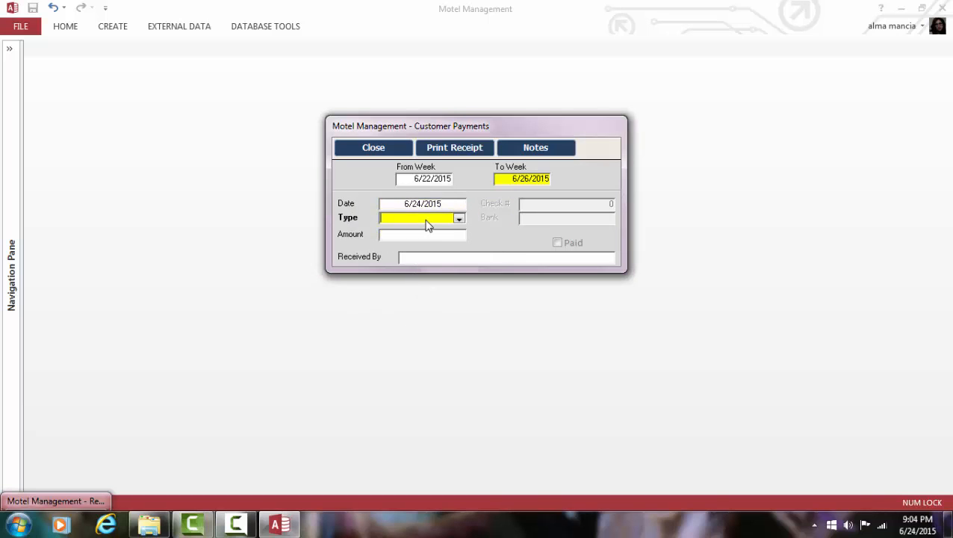
click(458, 218)
click(440, 229)
click(439, 234)
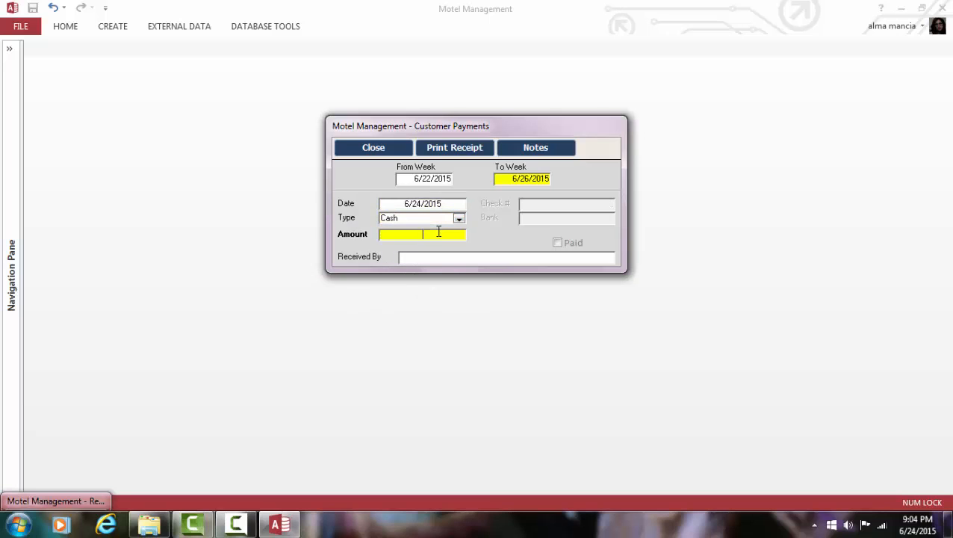
text(200)
click(447, 257)
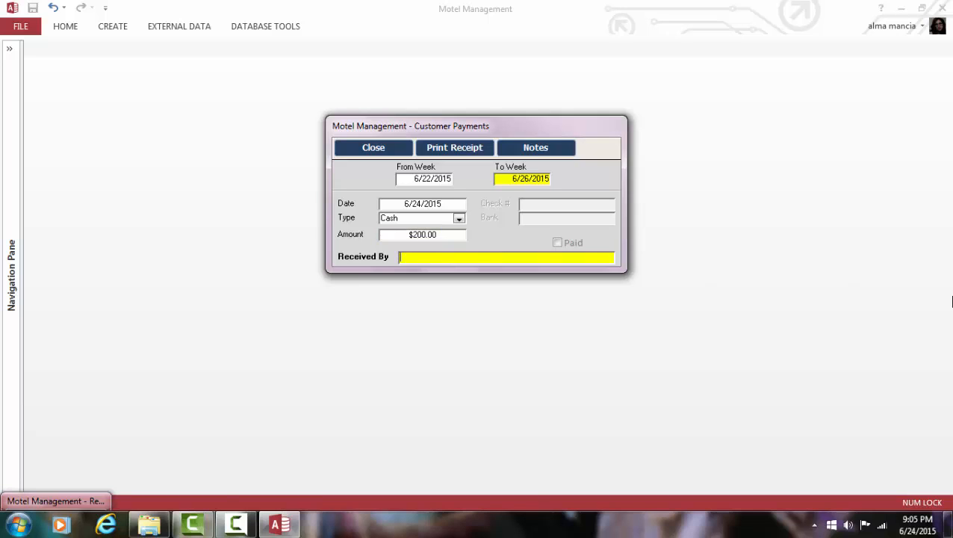
text(You)
click(382, 148)
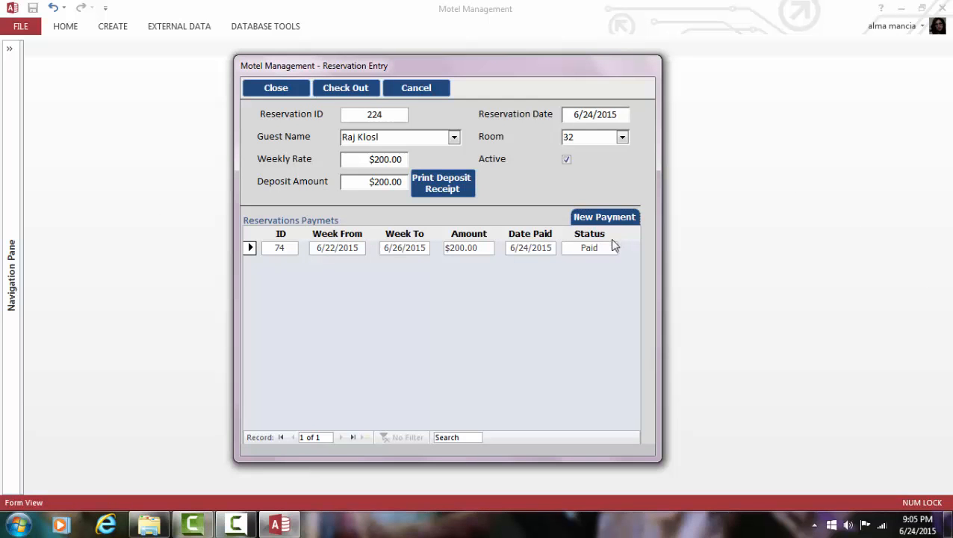
Step: Reopen payment 74 and check that its notes are empty
double_click(274, 248)
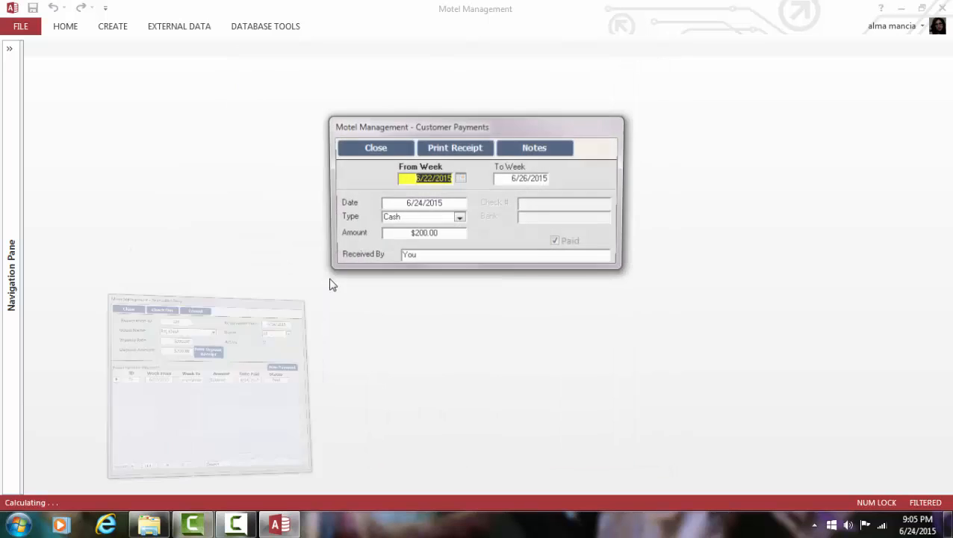
click(515, 150)
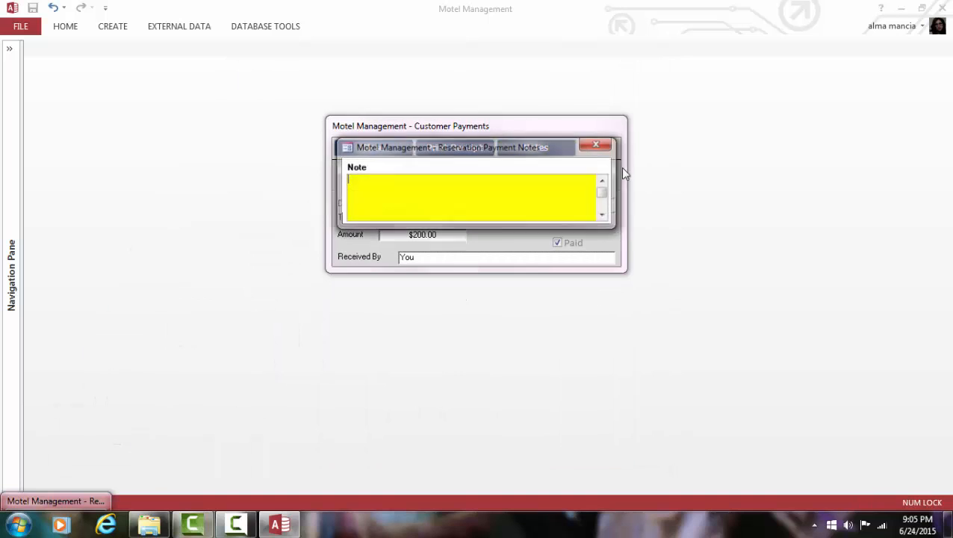
click(602, 145)
Step: Preview receipt No. 74 at full size, review both copies, and close the payment
click(459, 157)
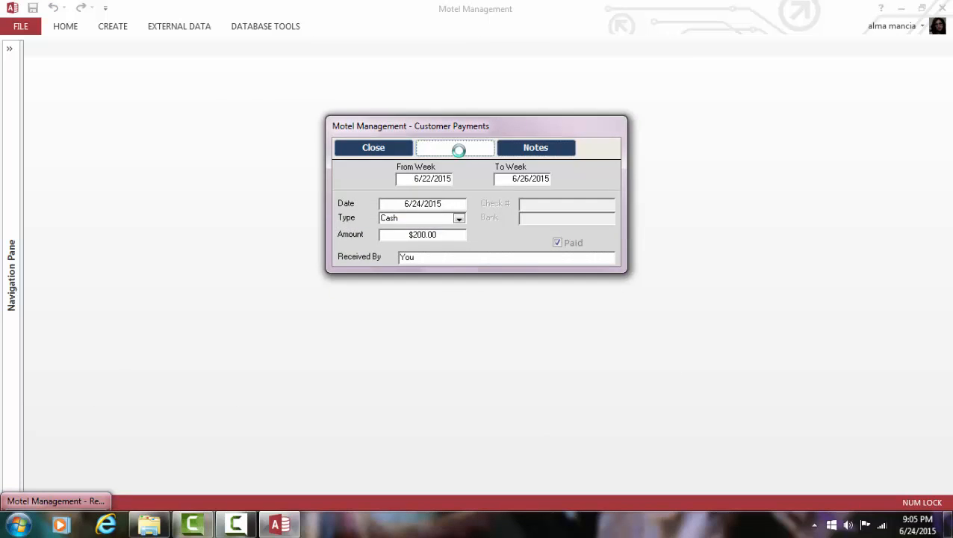
click(443, 188)
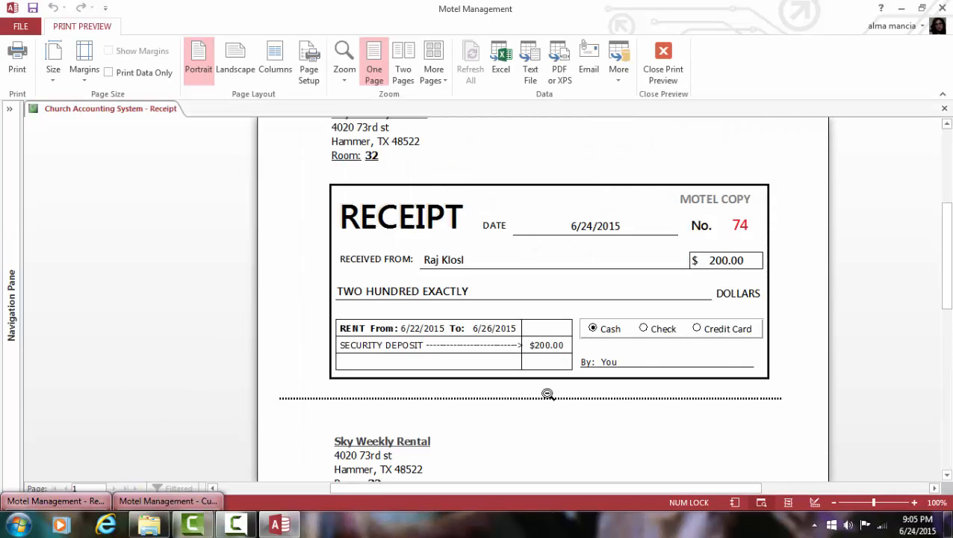
scroll(553, 377, up, 1)
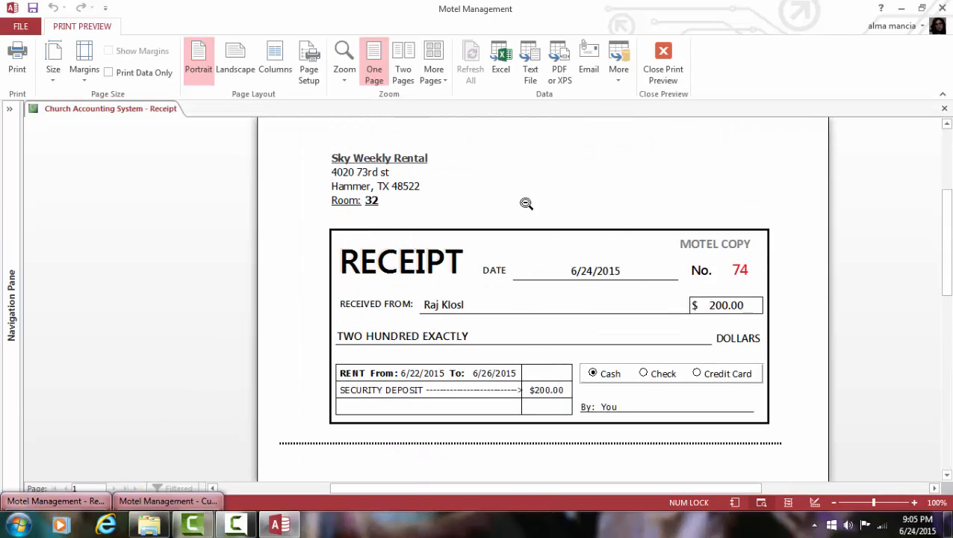
scroll(571, 368, up, 1)
scroll(574, 367, down, 8)
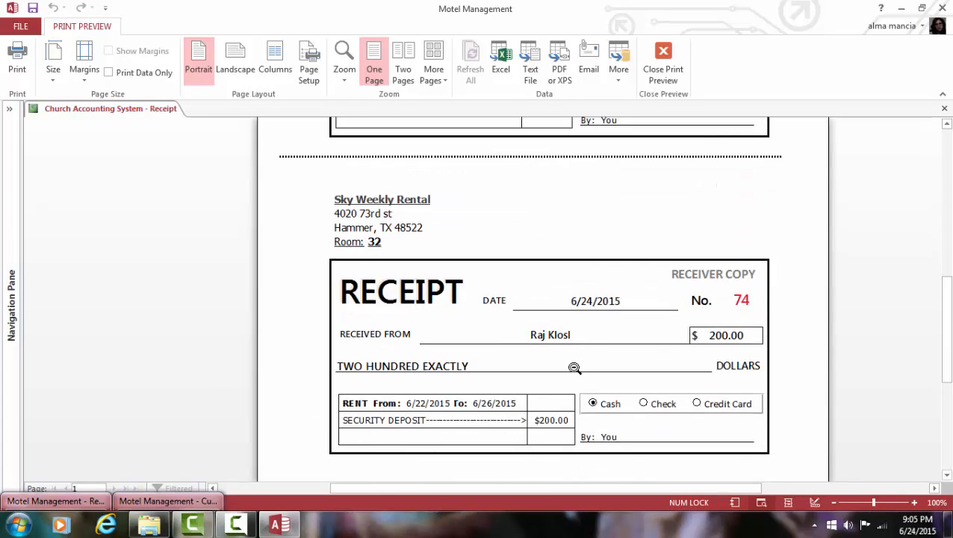
scroll(575, 368, down, 2)
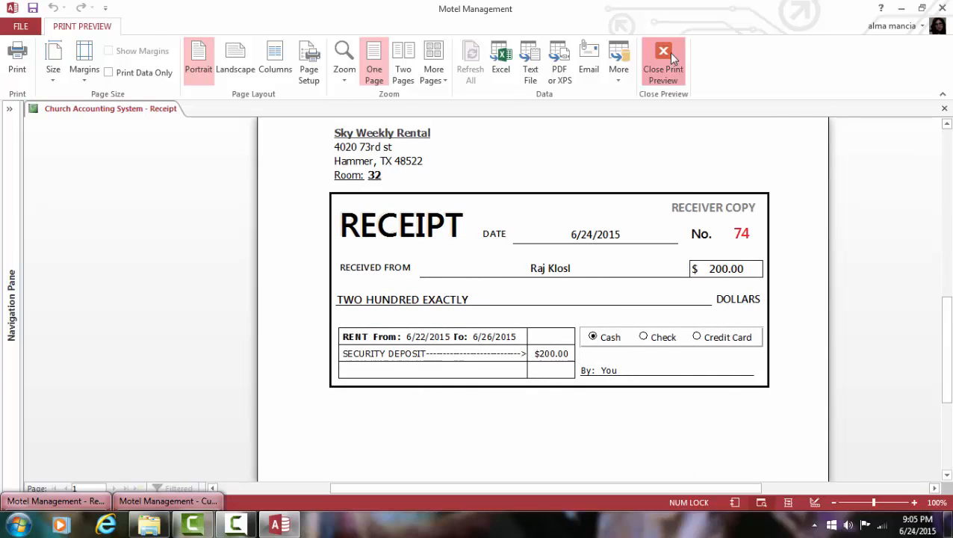
click(664, 59)
click(374, 148)
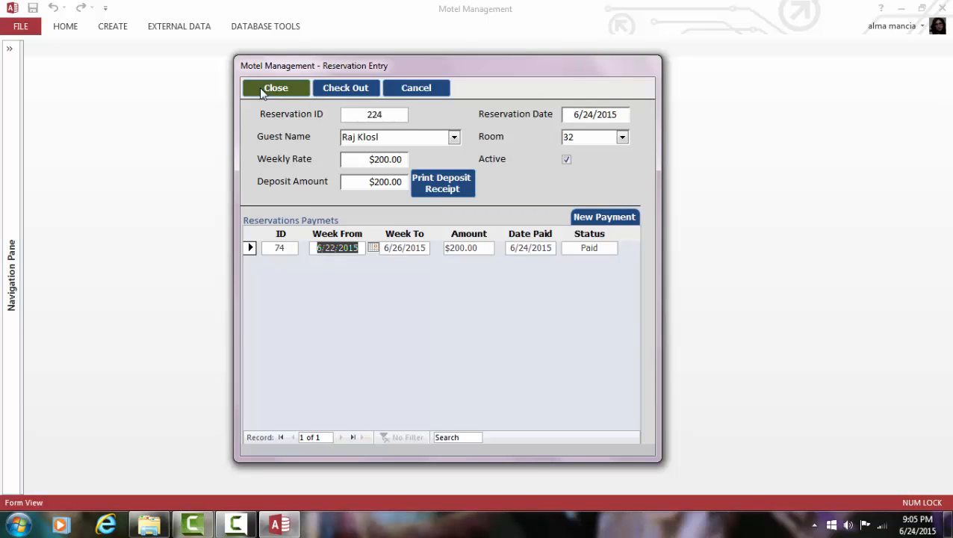
Step: Return to Room View, confirm room 32 is occupied, and reopen reservation 224
click(265, 89)
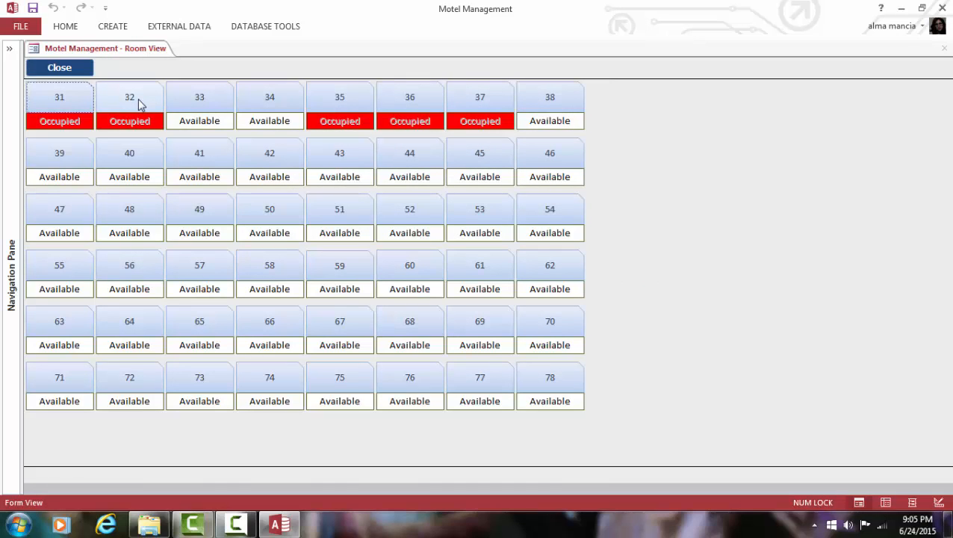
click(140, 105)
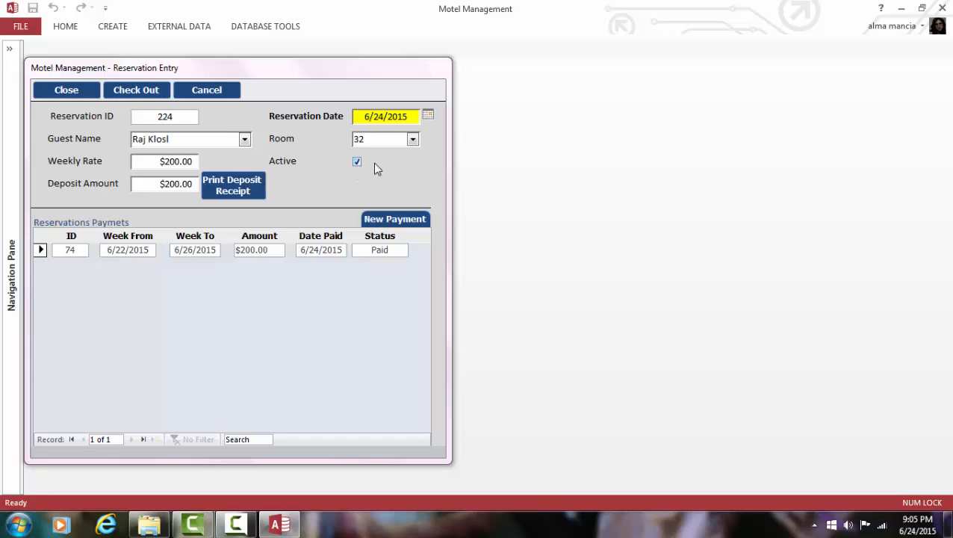
Step: Verify room 32 in the room list, centre reservation 224's form, and start checkout
click(393, 138)
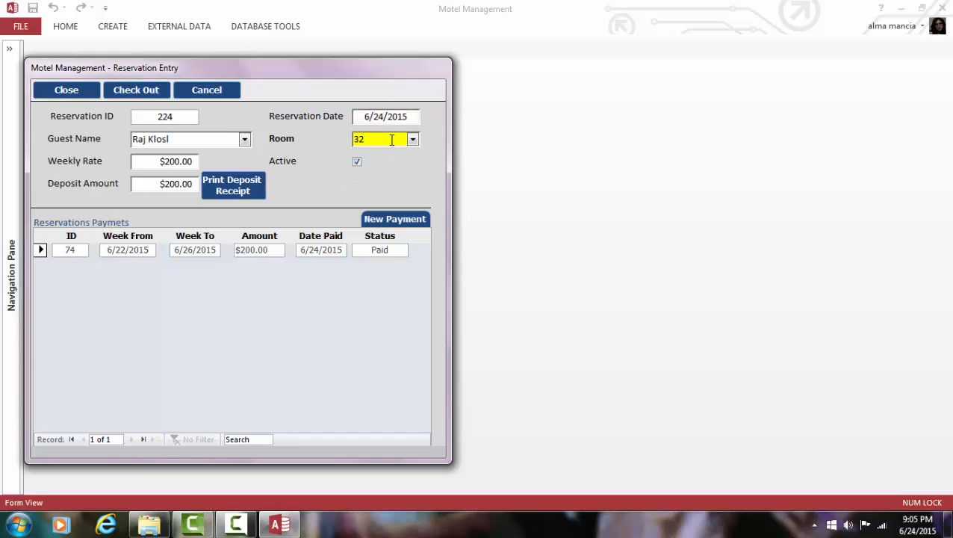
click(413, 140)
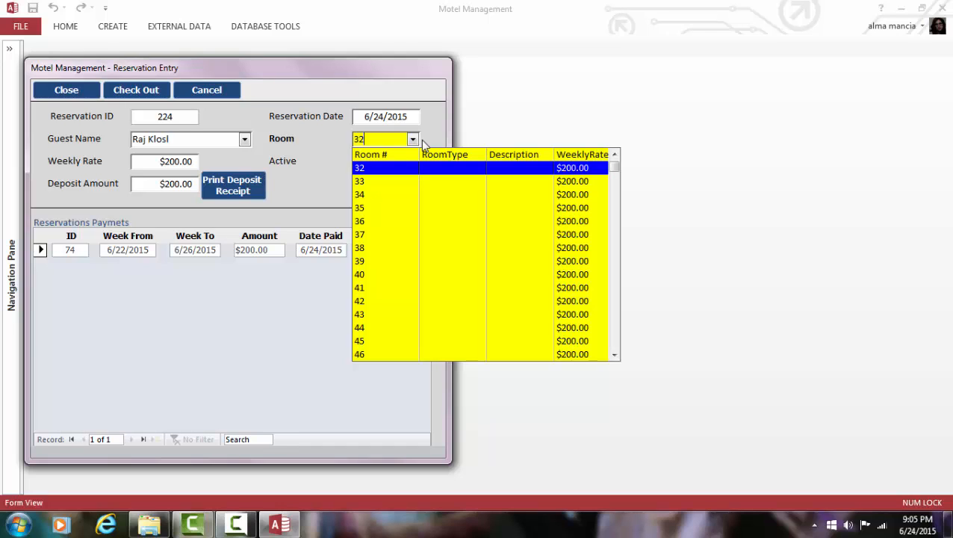
click(430, 132)
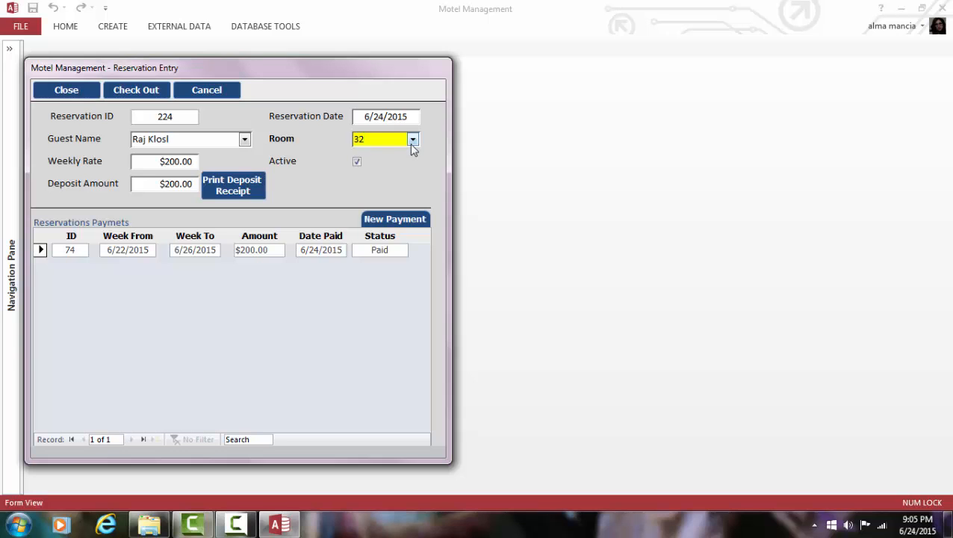
drag(359, 71, 554, 74)
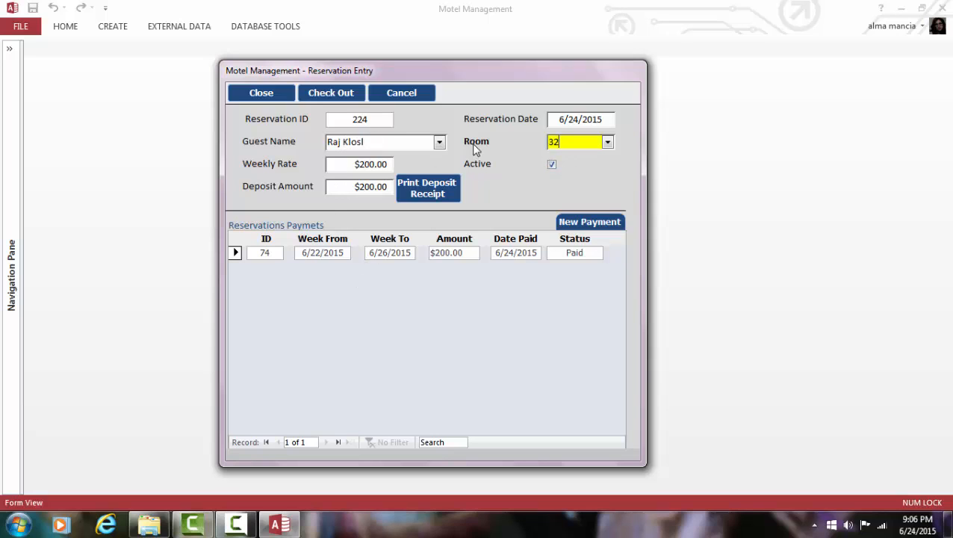
click(331, 95)
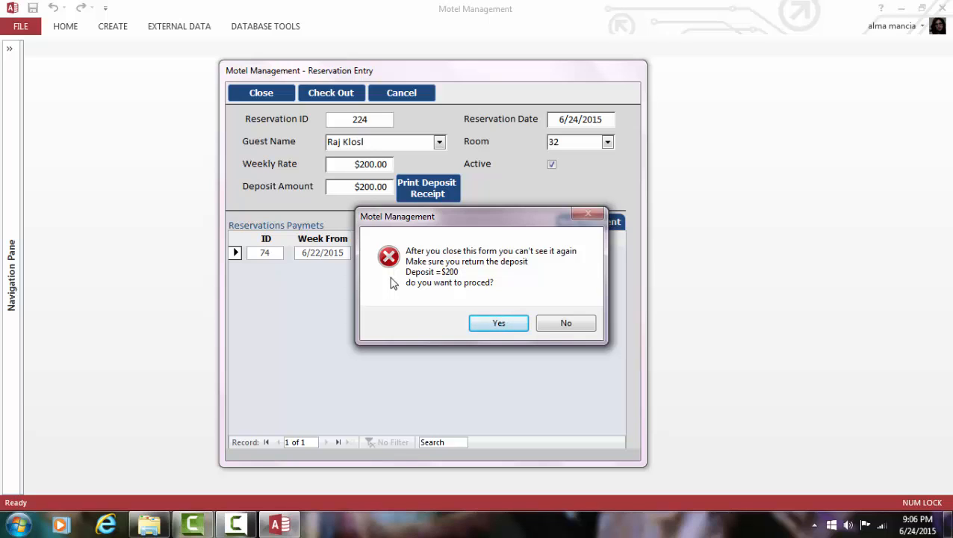
Step: Decline the first checkout prompt, then check out reservation 224 again and confirm despite the deposit warning
click(594, 326)
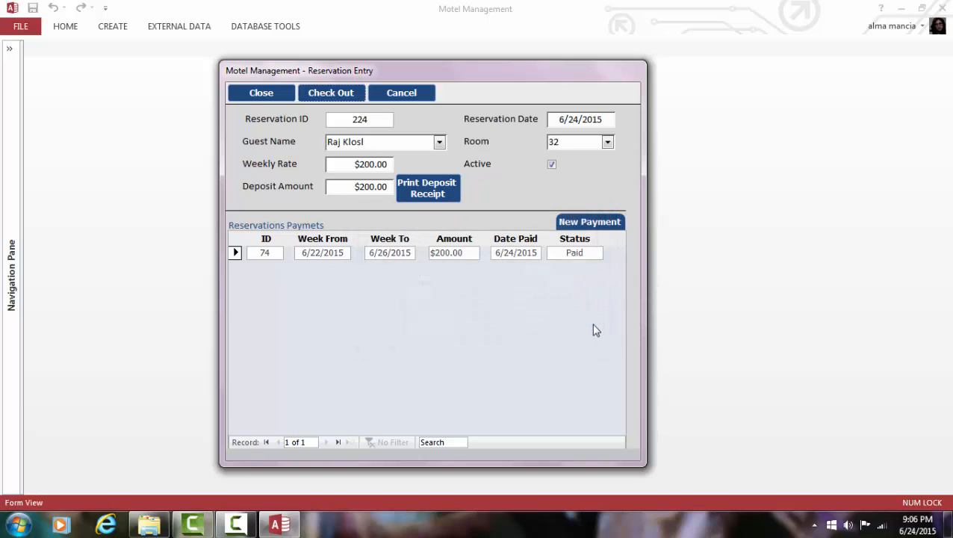
click(341, 95)
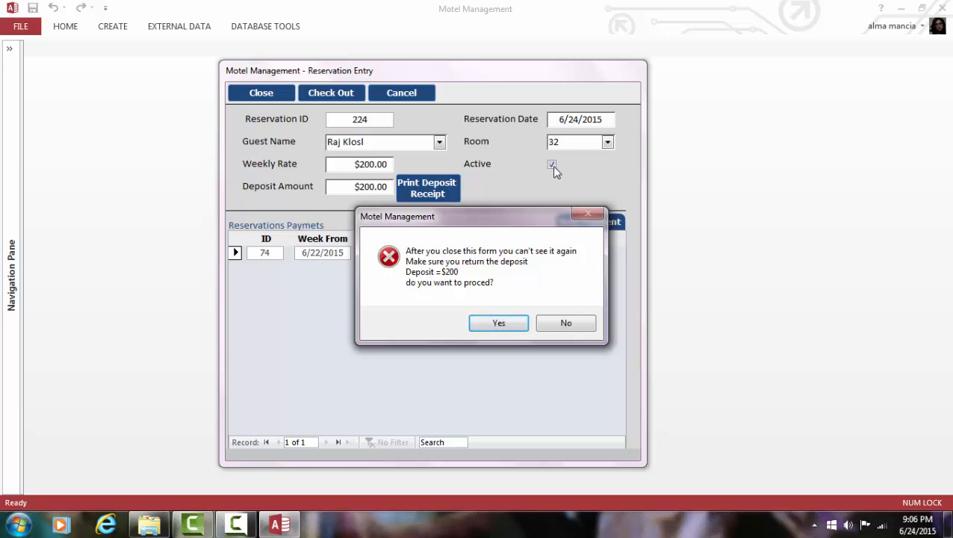
click(497, 323)
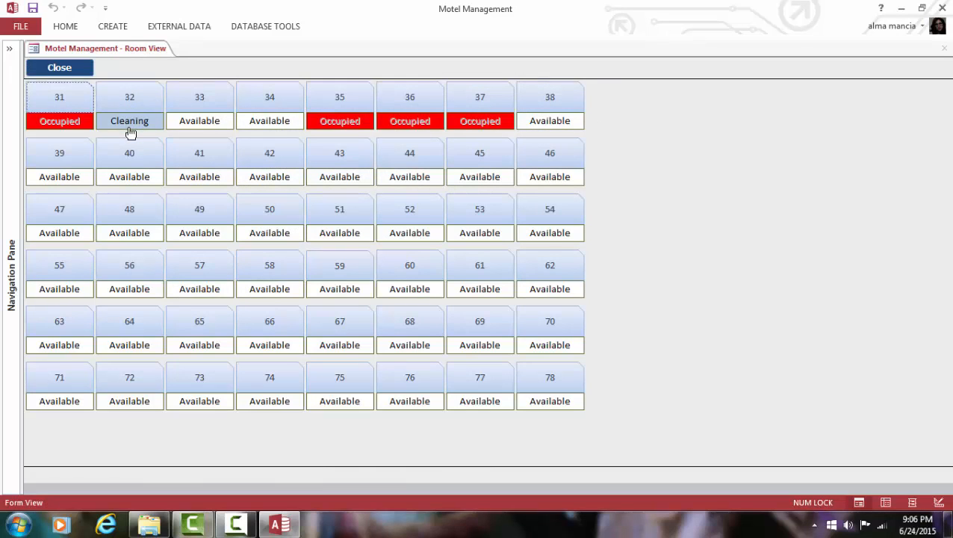
Step: Cycle room 32 from Cleaning through Fixing to Available, then start reservation 225 for room 32 dated 6/24/2015
click(130, 123)
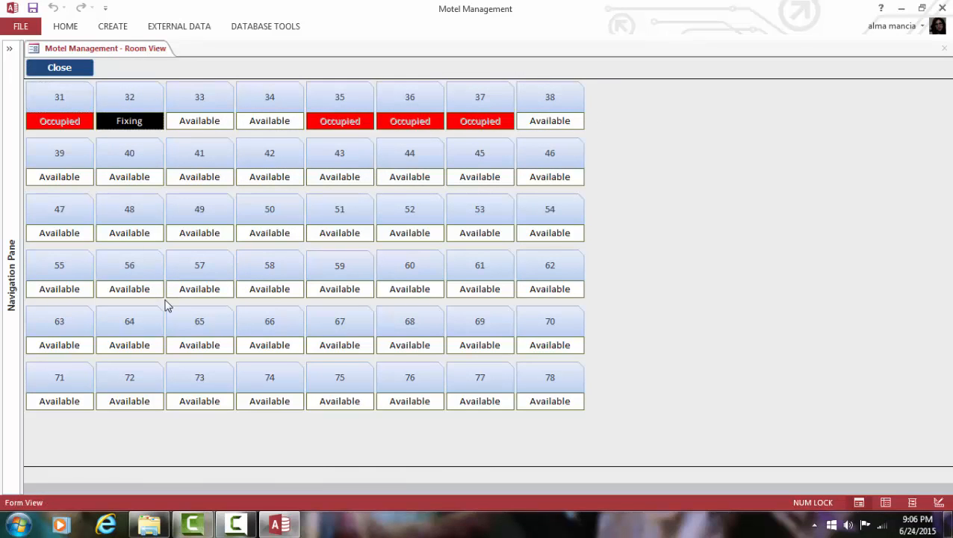
click(143, 124)
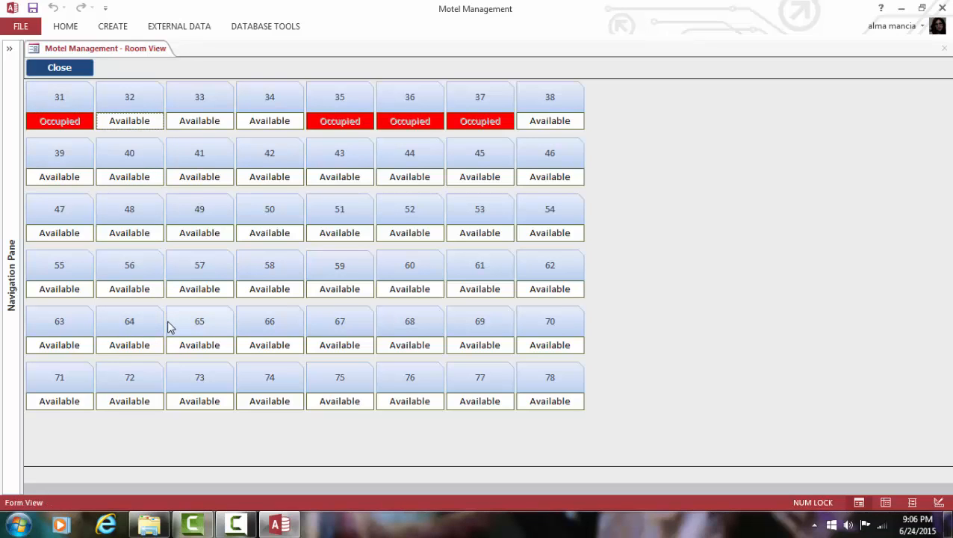
click(130, 110)
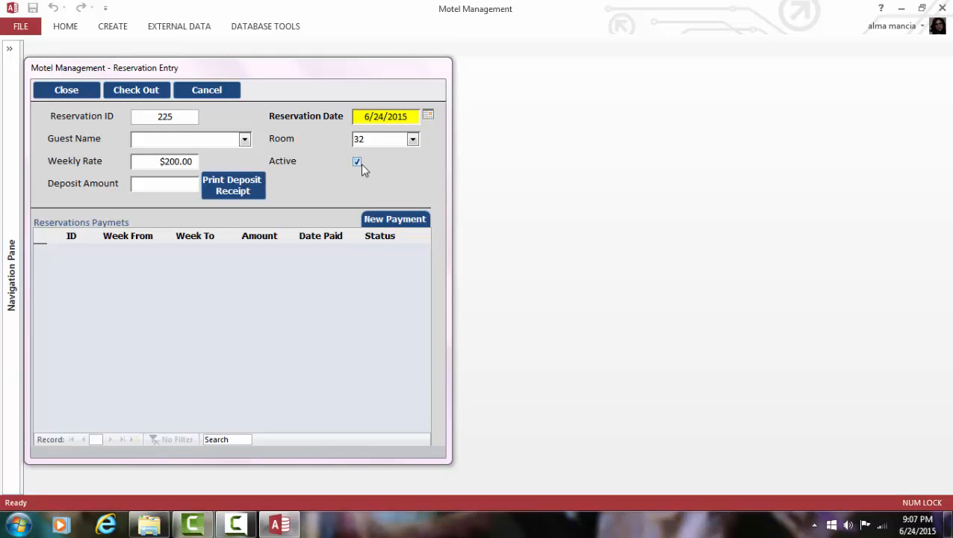
Step: Cancel reservation 225, then reopen room 32 and cancel the guestless reservation 226 as well
click(213, 93)
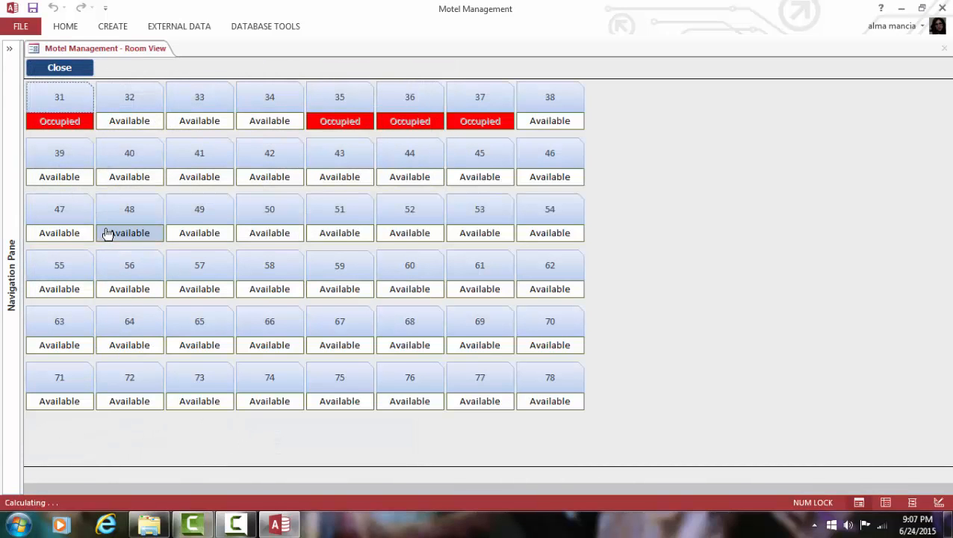
click(132, 100)
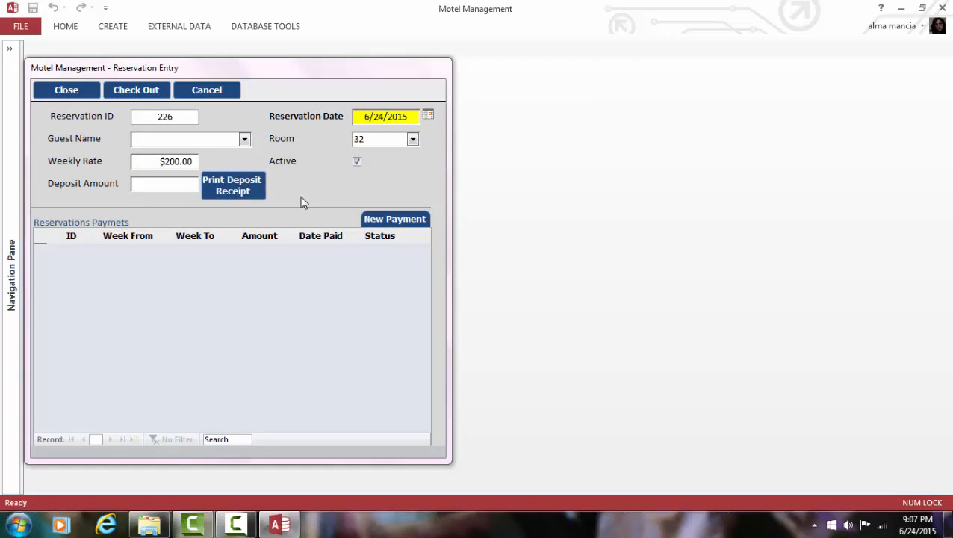
click(55, 91)
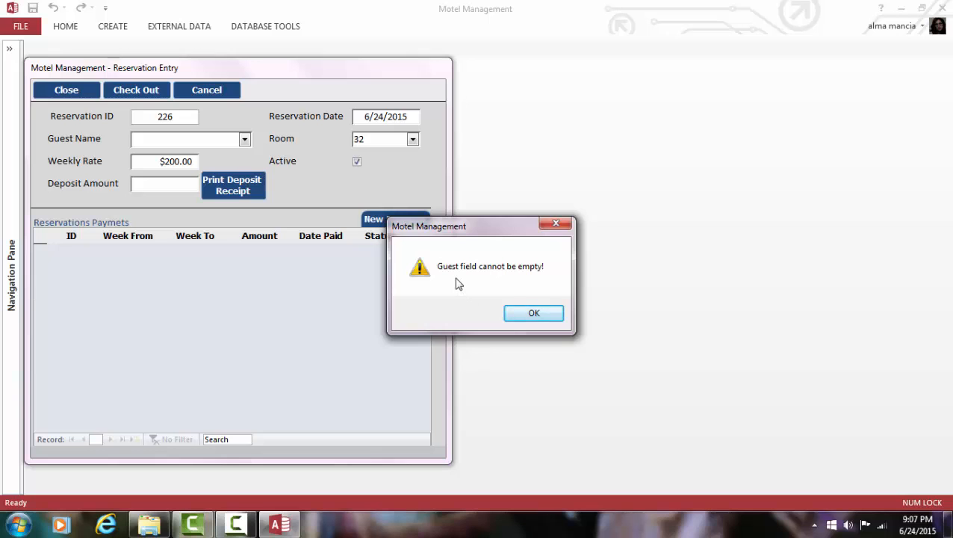
click(544, 313)
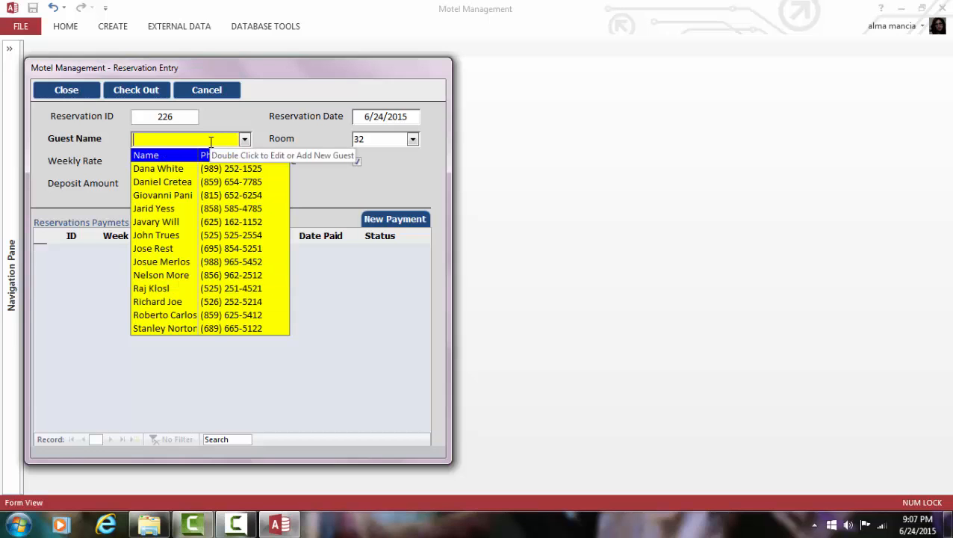
click(240, 119)
click(233, 97)
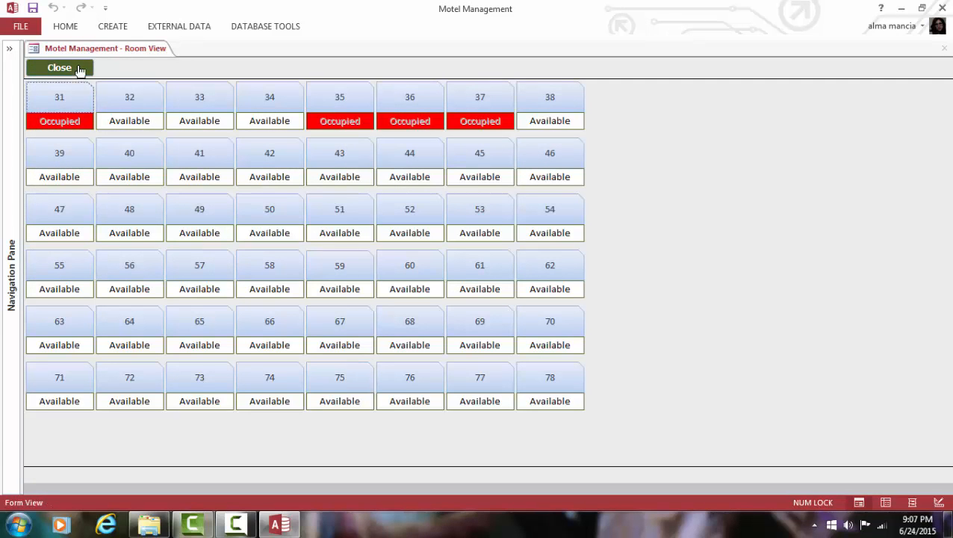
Step: Leave the Room View and back out of Run Weekly Rent without running it
click(80, 69)
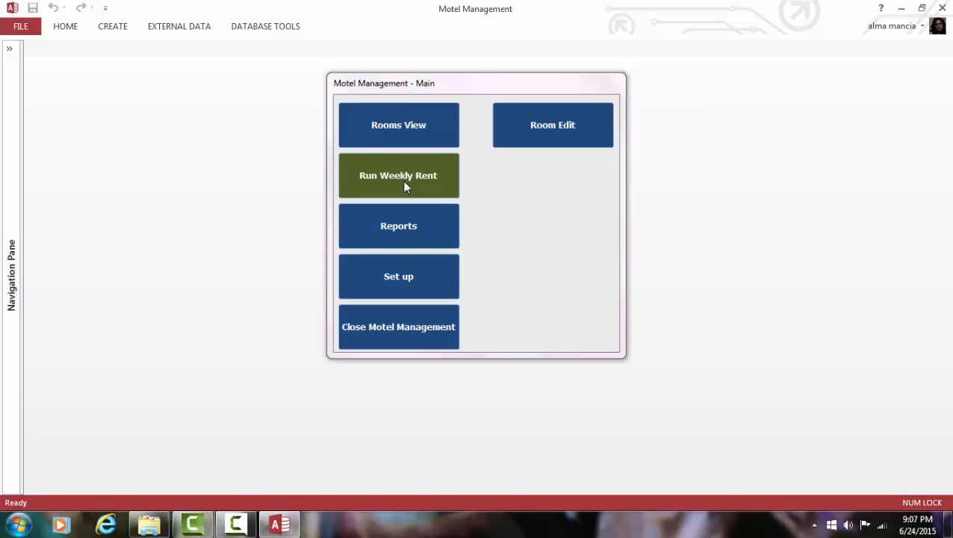
click(404, 183)
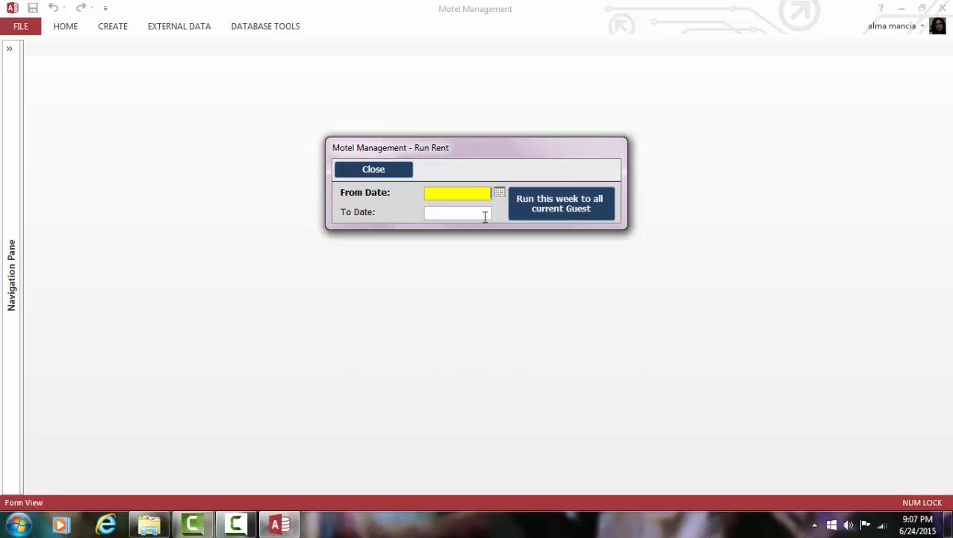
click(394, 174)
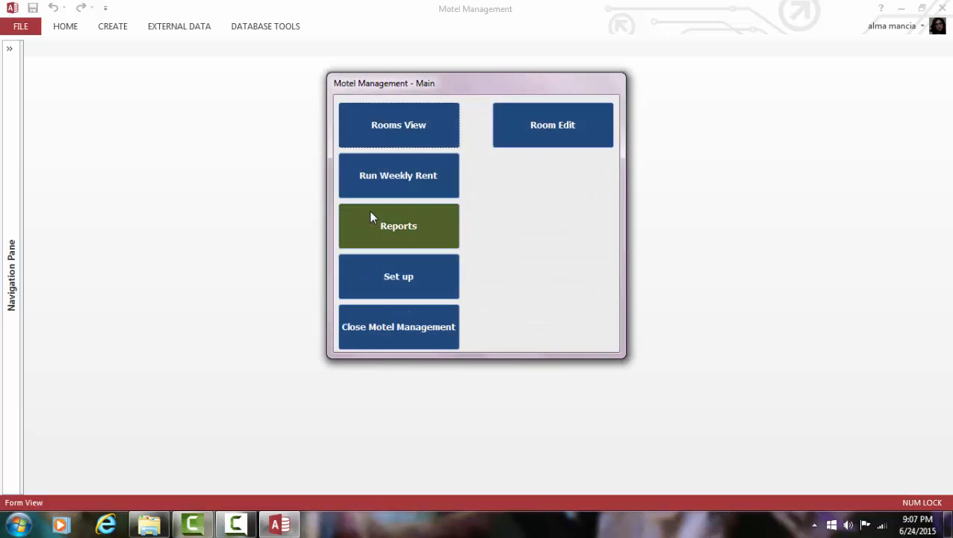
Step: Preview the Pending Rent report enlarged, showing rooms 31 and 36 as Pending
click(371, 220)
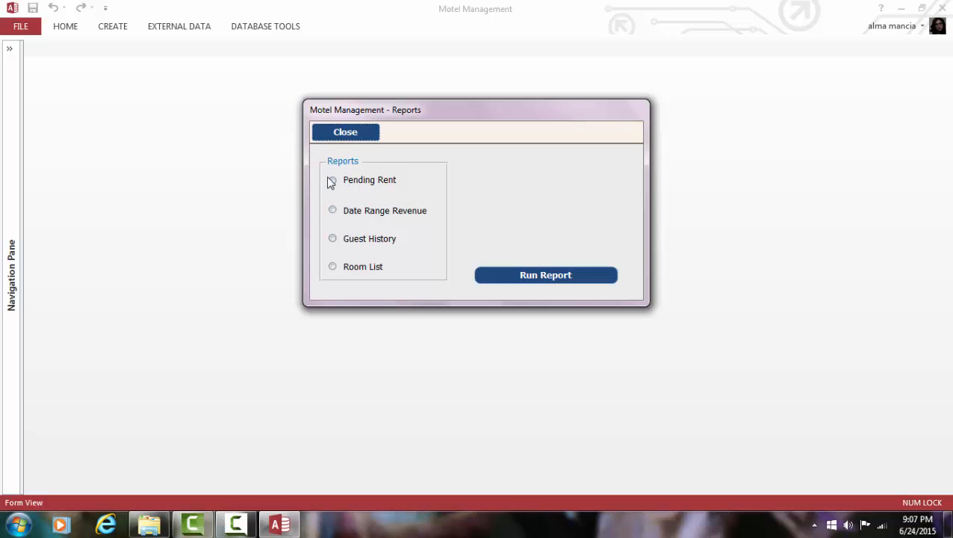
click(331, 183)
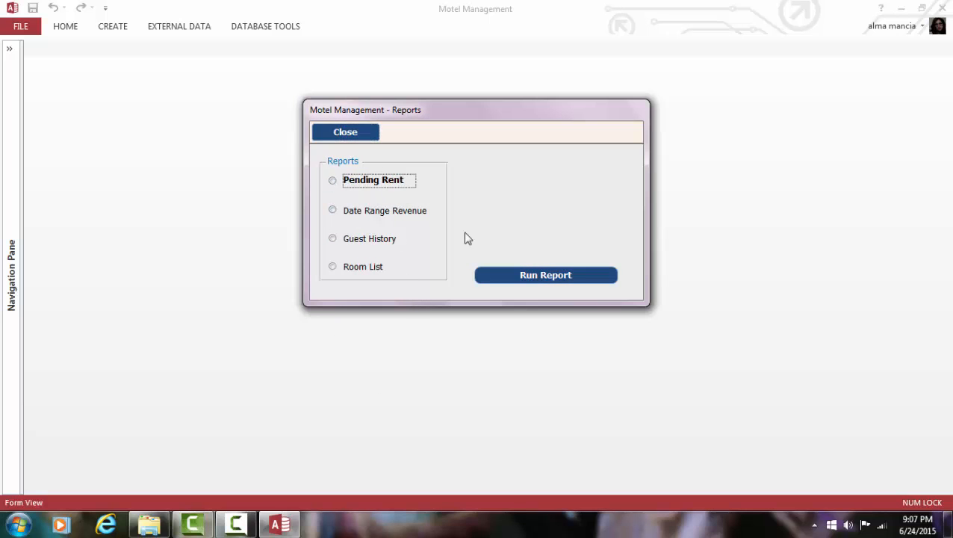
click(573, 276)
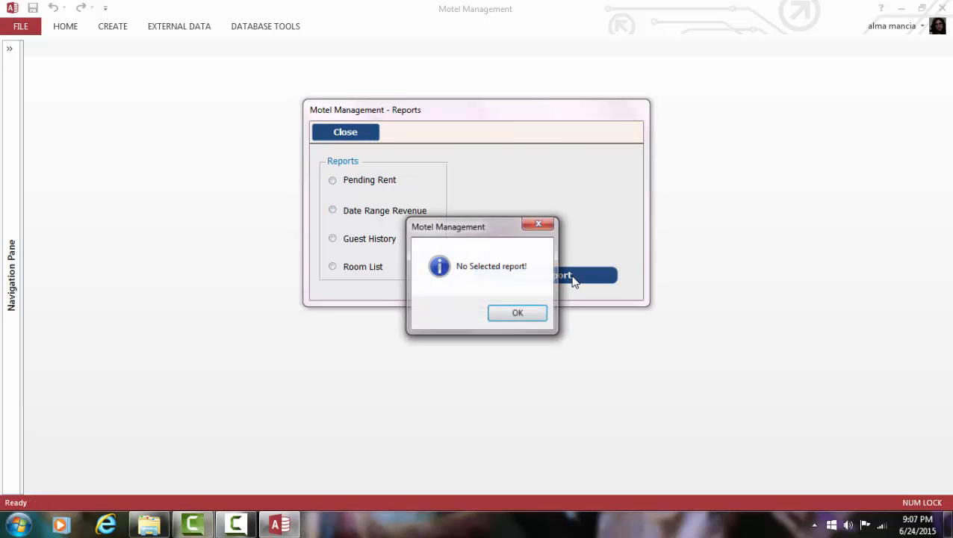
click(519, 320)
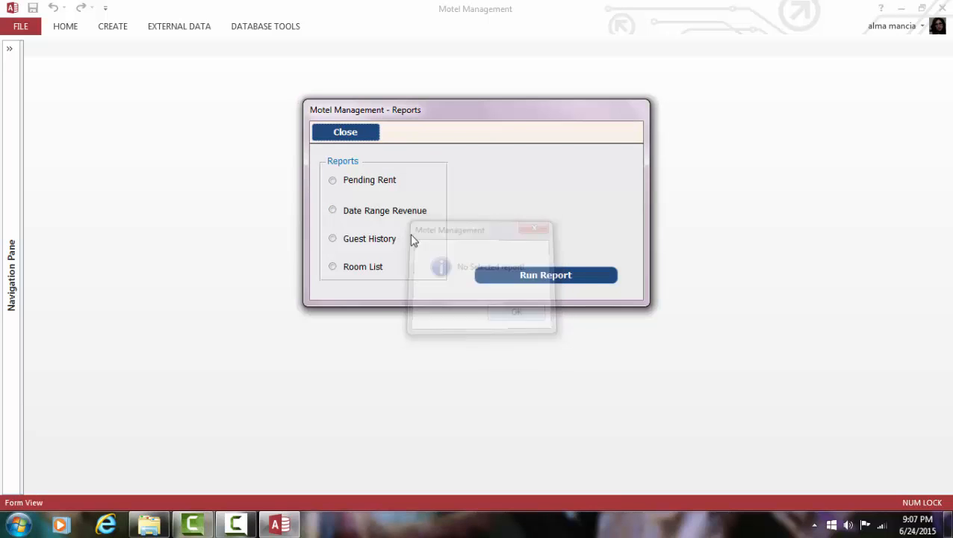
click(332, 180)
click(571, 276)
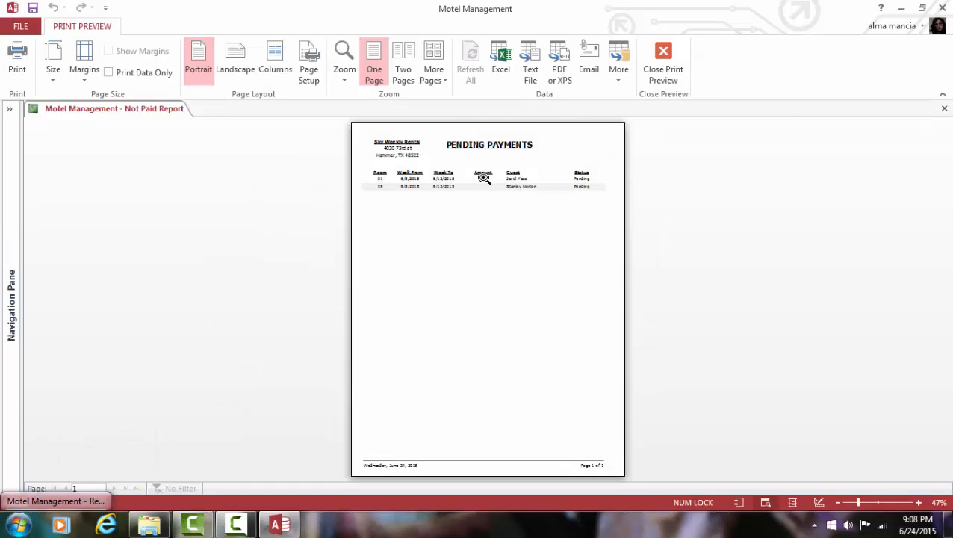
click(482, 177)
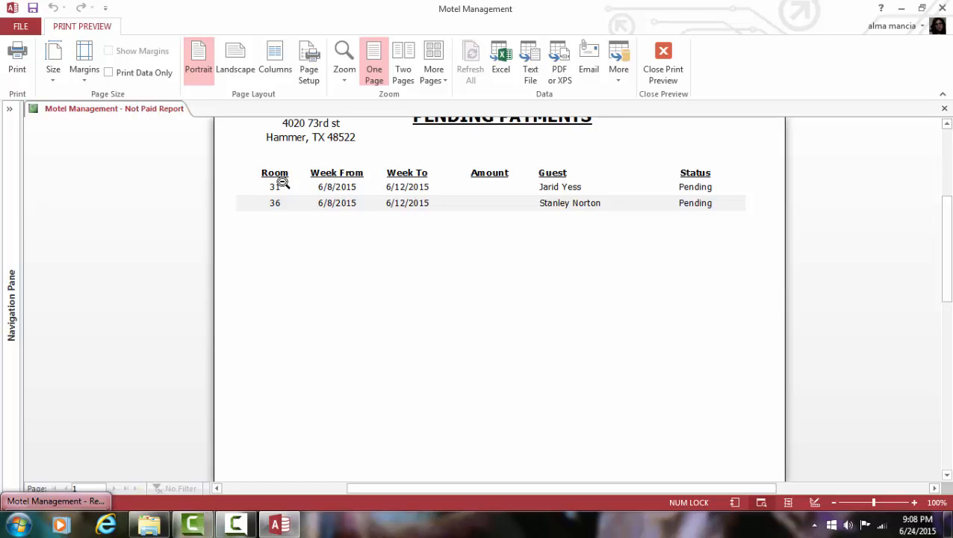
click(676, 75)
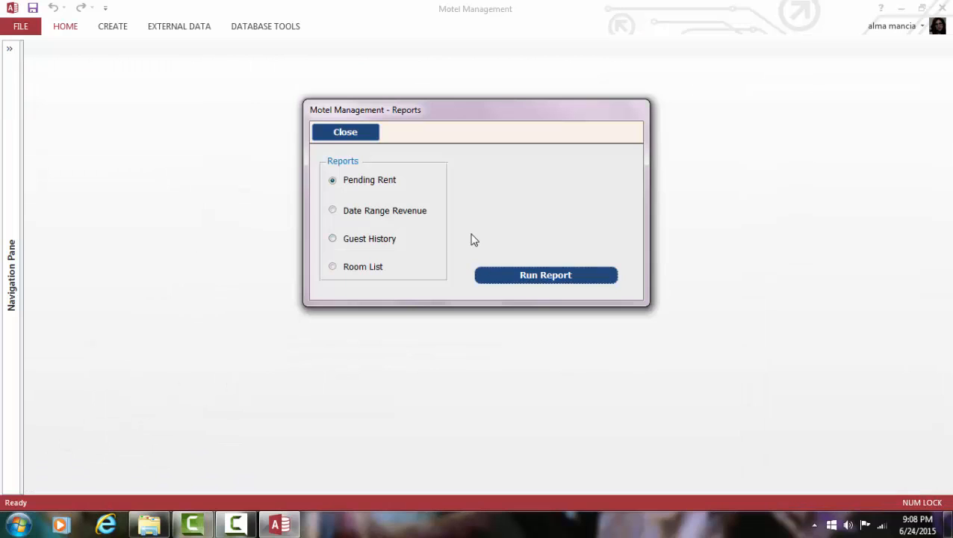
Step: Choose the Date Range Revenue report with a From date of 3/4/2015
click(331, 211)
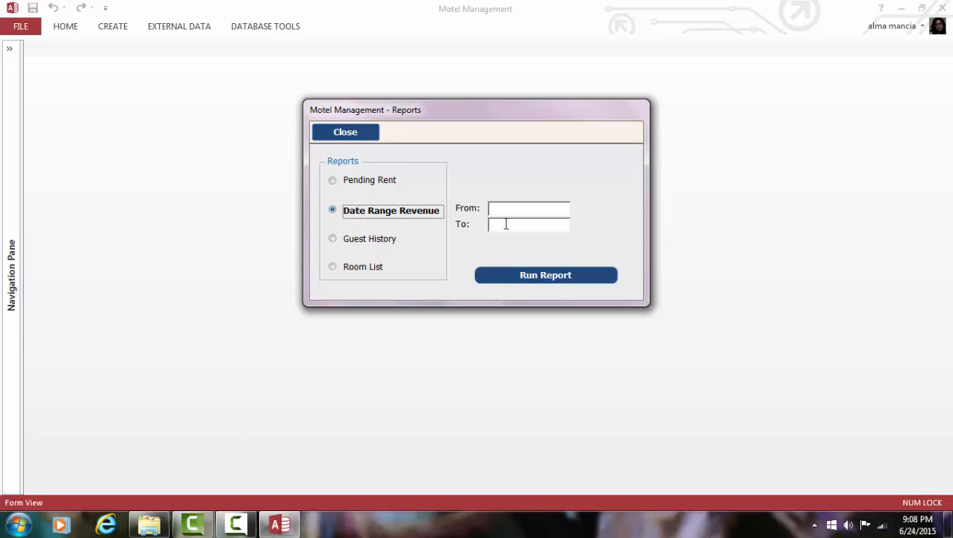
click(523, 206)
click(579, 207)
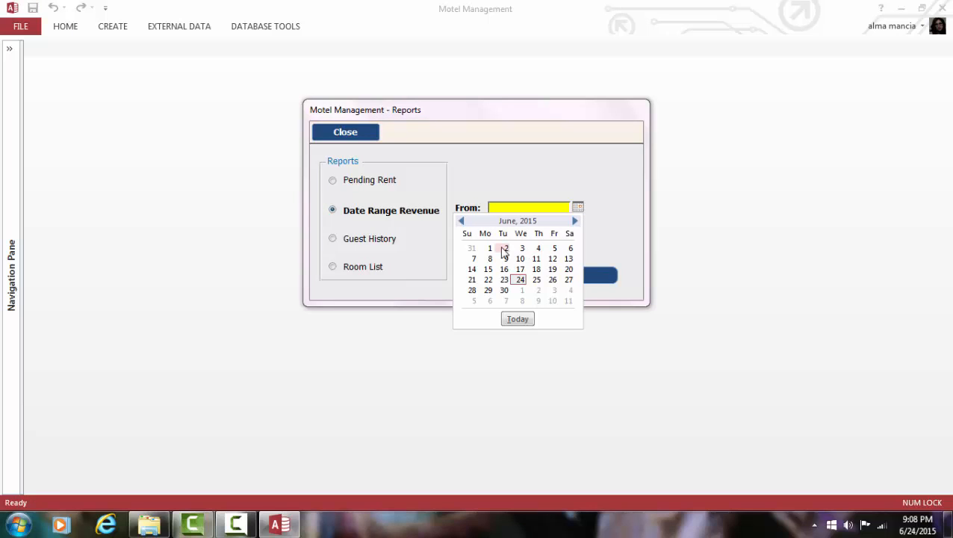
click(461, 221)
click(461, 221)
click(461, 221)
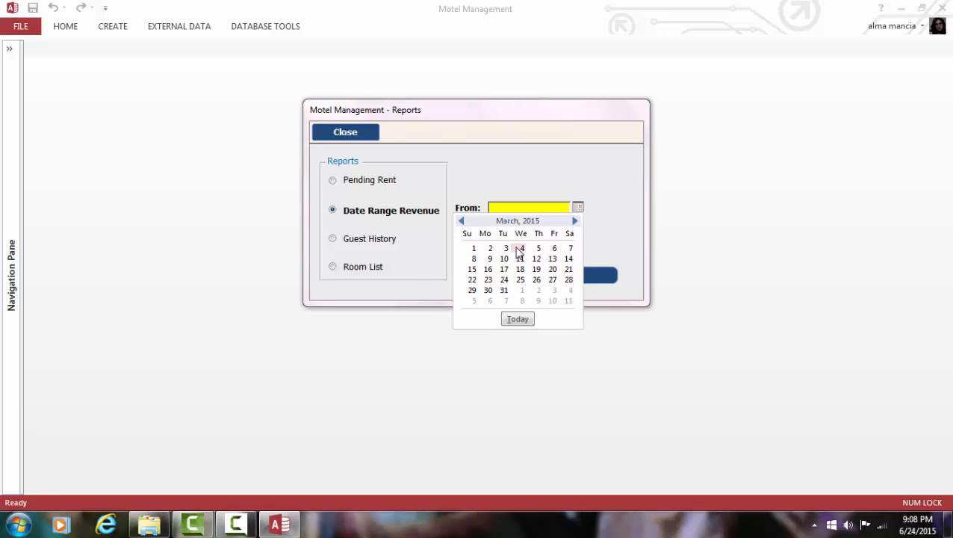
click(518, 248)
Step: Set the To date to today, 6/24/2015, and preview both report pages
click(547, 227)
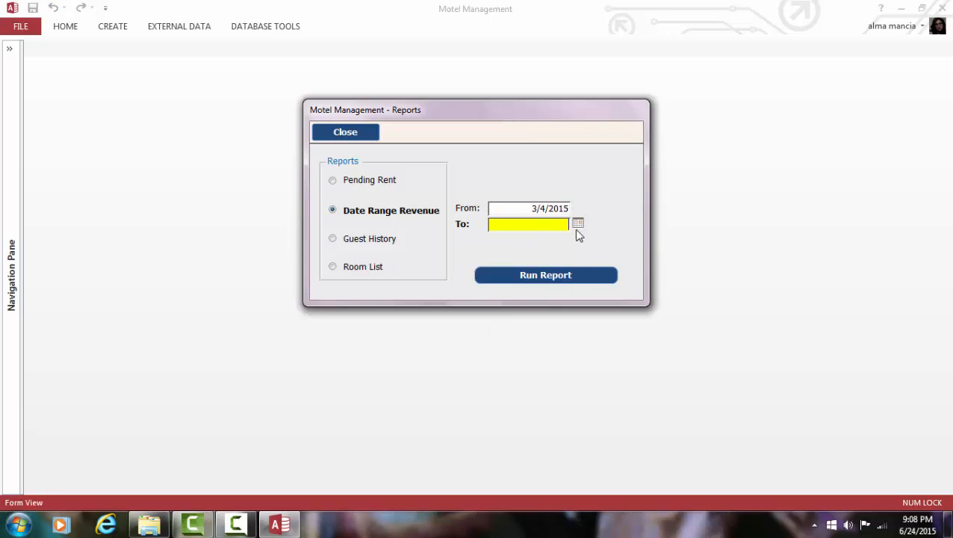
click(578, 224)
click(517, 335)
click(554, 283)
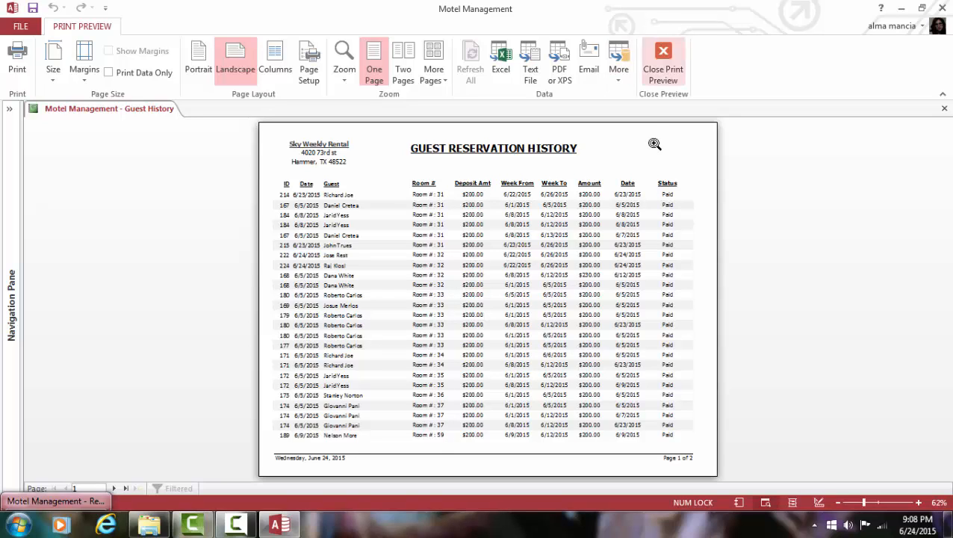
click(112, 488)
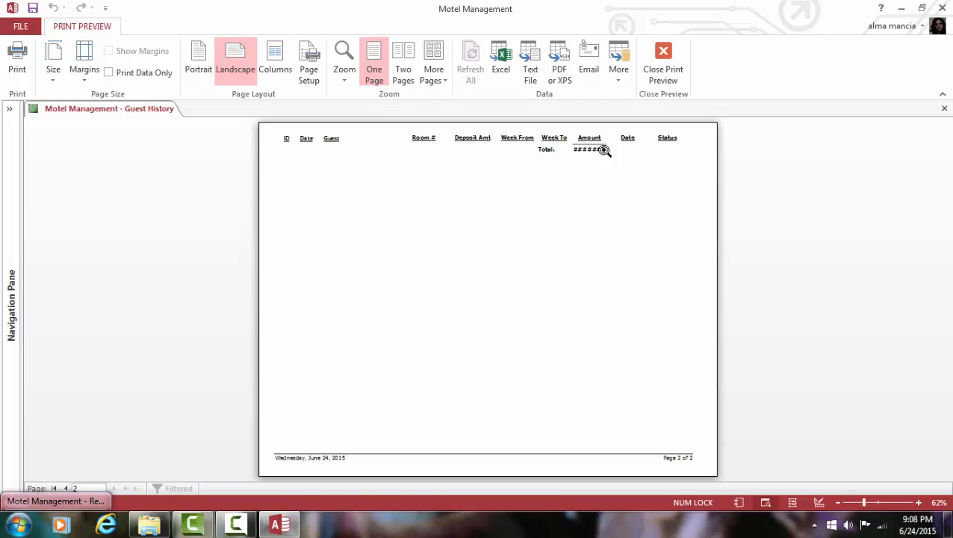
click(663, 75)
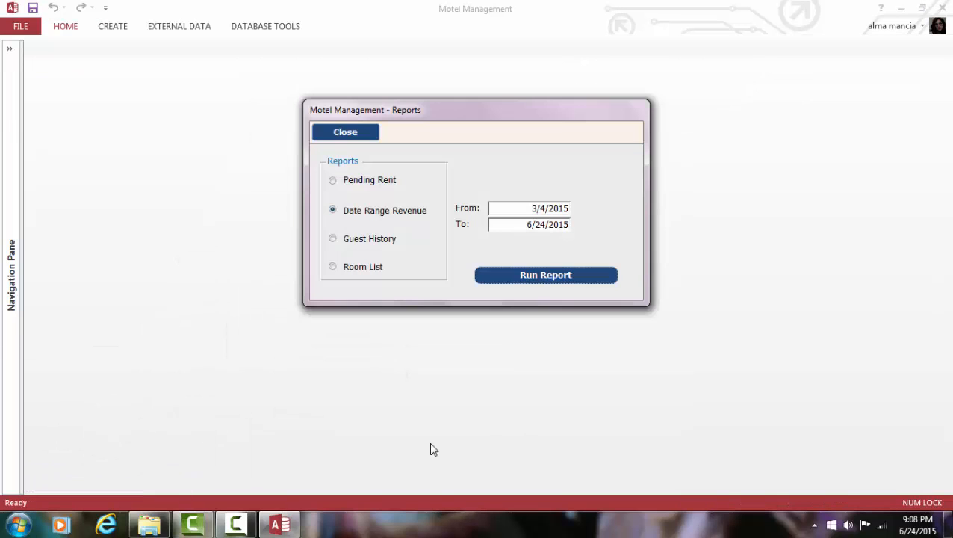
Step: Select the Guest History report and preview it zoomed in for a first guest
click(343, 240)
click(611, 242)
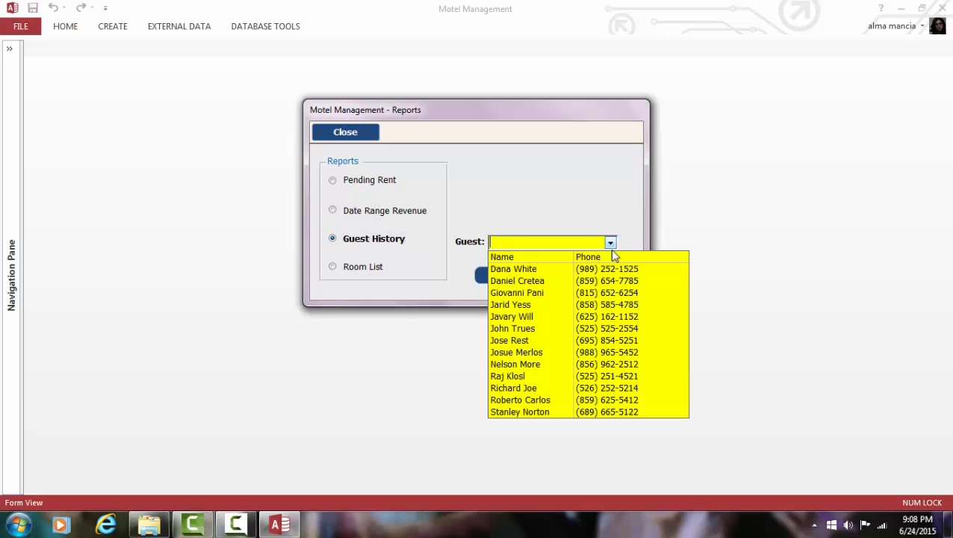
click(590, 281)
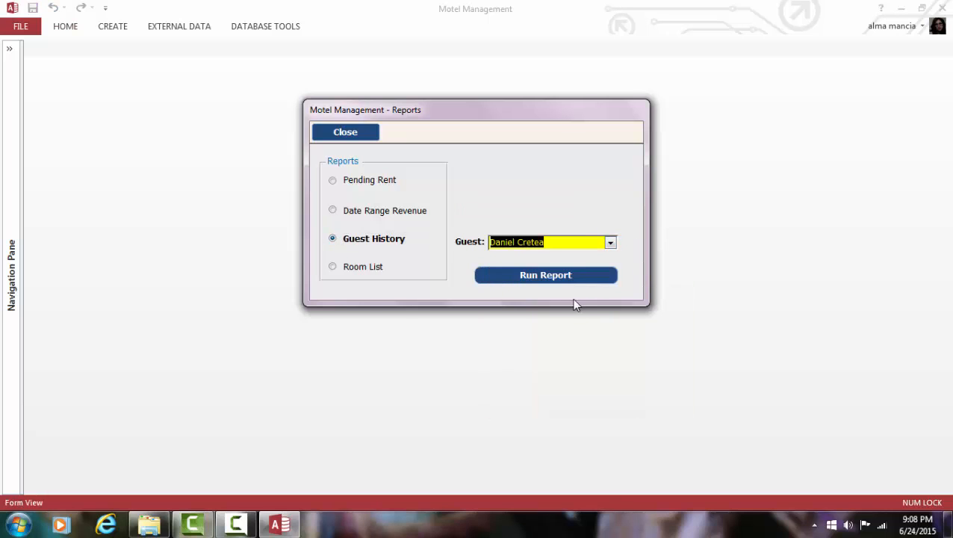
click(517, 276)
click(667, 217)
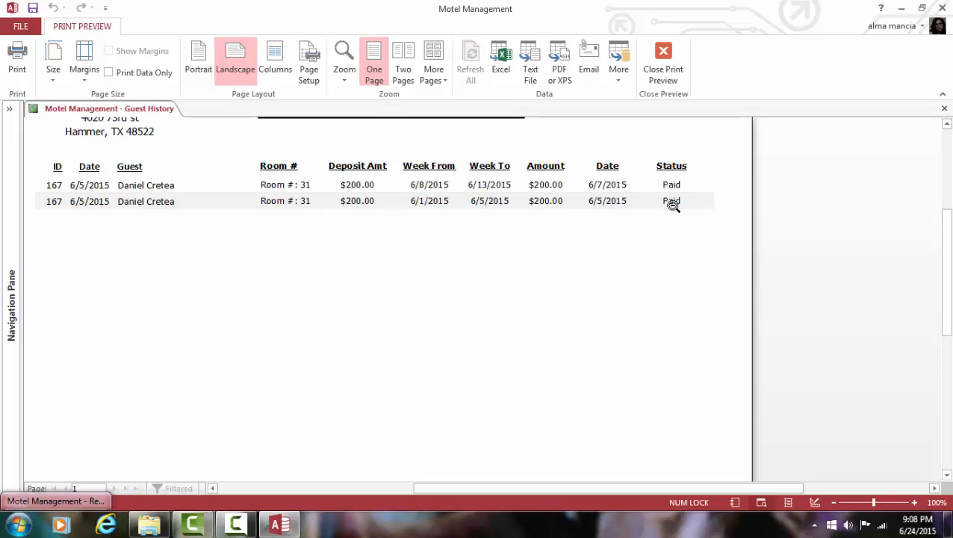
click(664, 62)
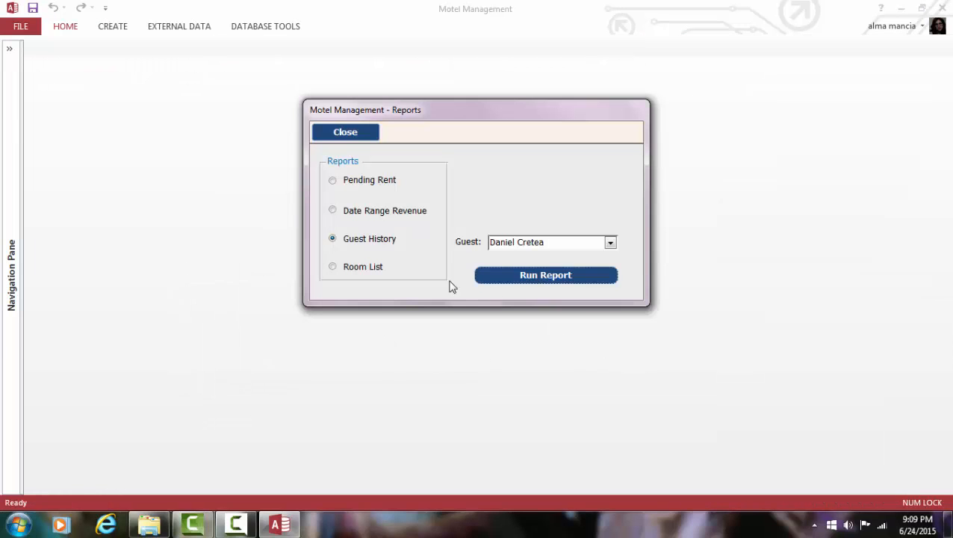
Step: Preview the guest history for a second guest at 100% zoom
click(611, 242)
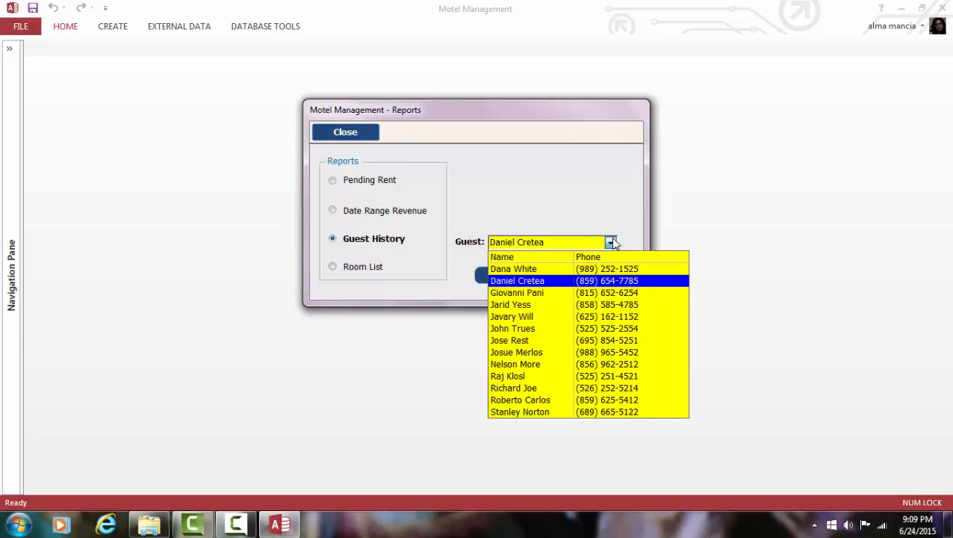
click(589, 293)
click(557, 279)
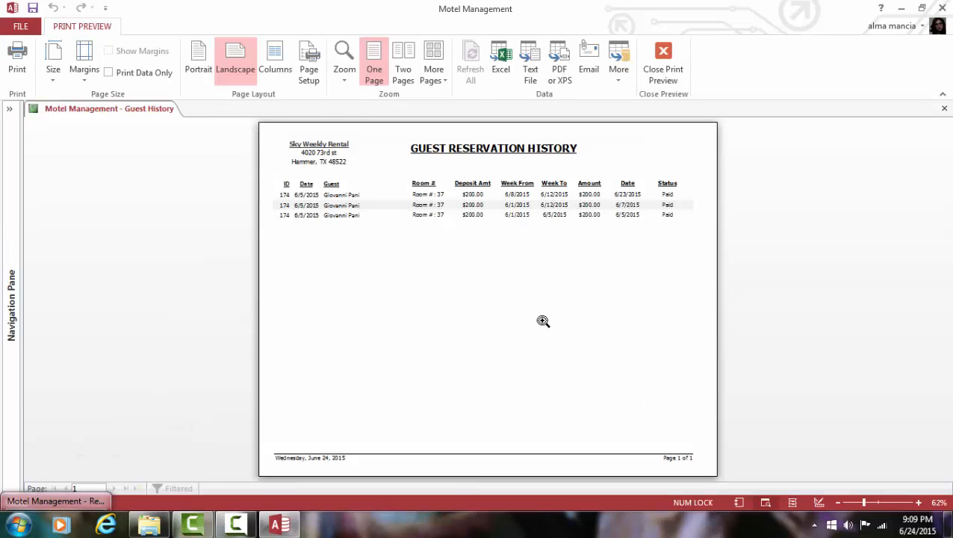
click(464, 243)
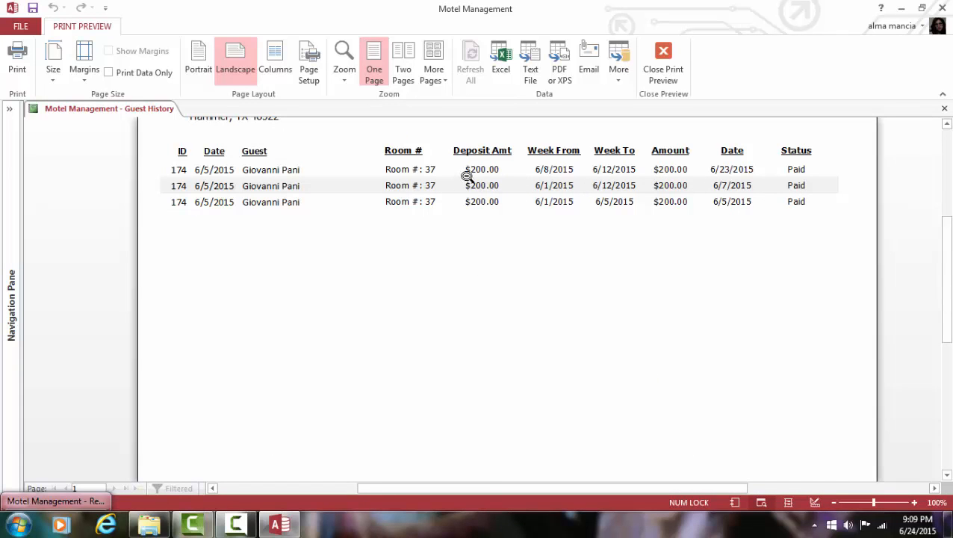
click(672, 75)
Step: Preview a third guest's history at 100% zoom, then select the Room List report
click(610, 242)
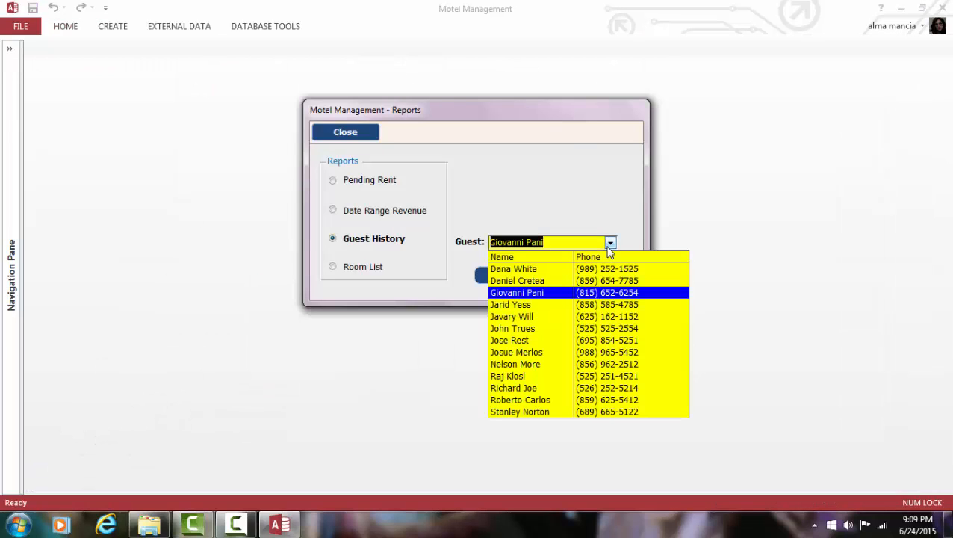
click(598, 305)
click(564, 278)
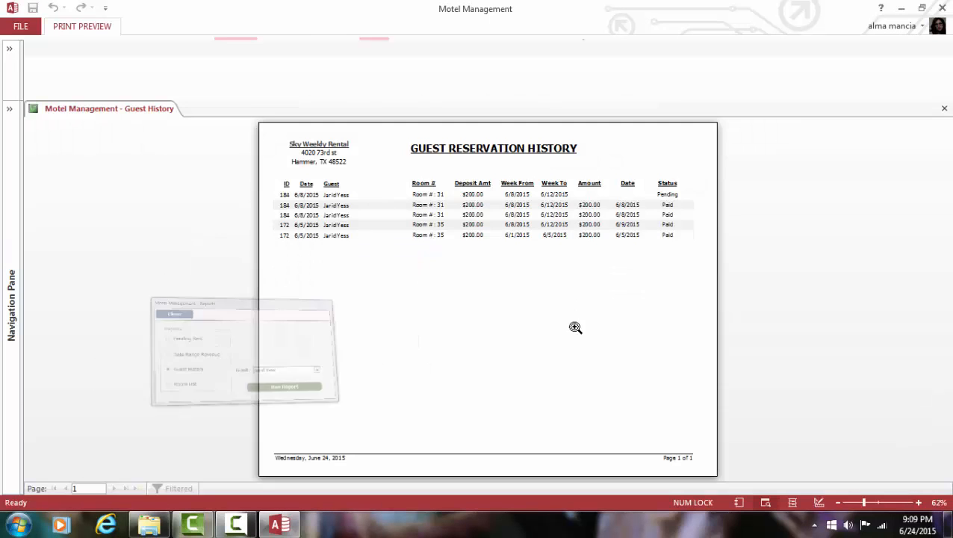
click(645, 265)
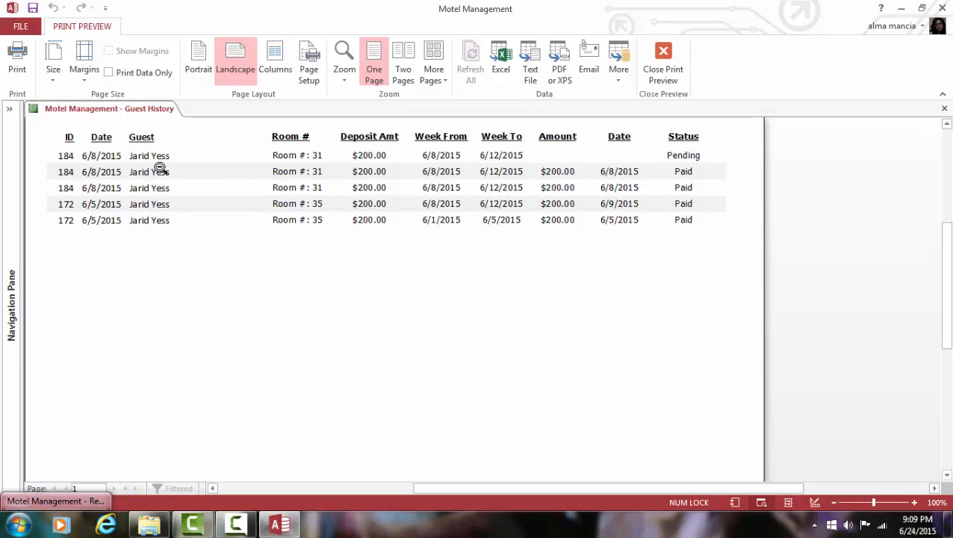
click(664, 74)
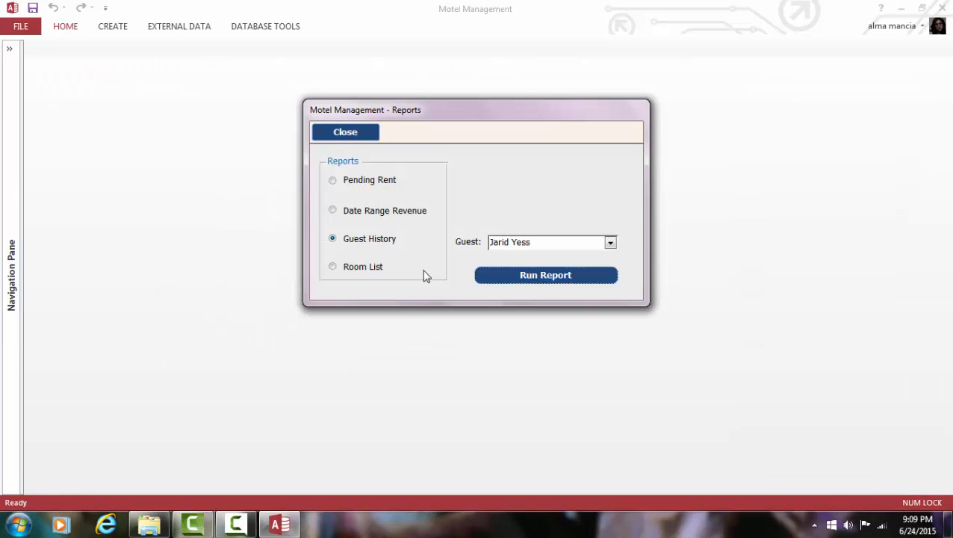
click(333, 269)
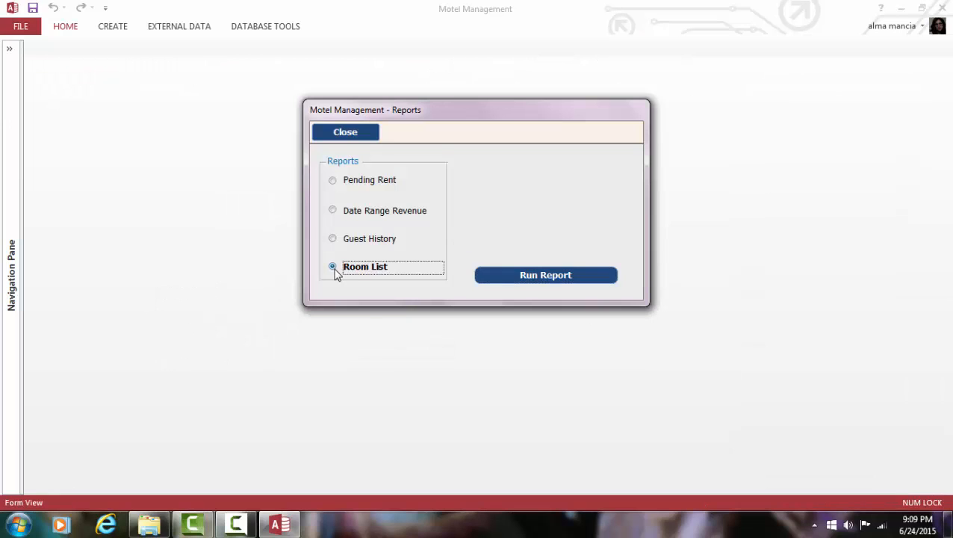
Step: Preview the Room List report of room availability, then close Reports and save the Set Up form
click(532, 279)
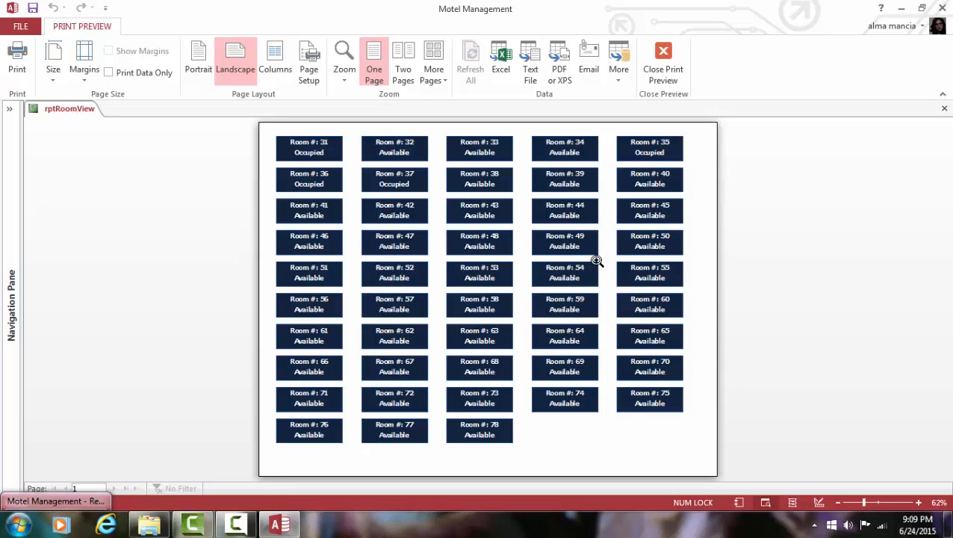
click(663, 68)
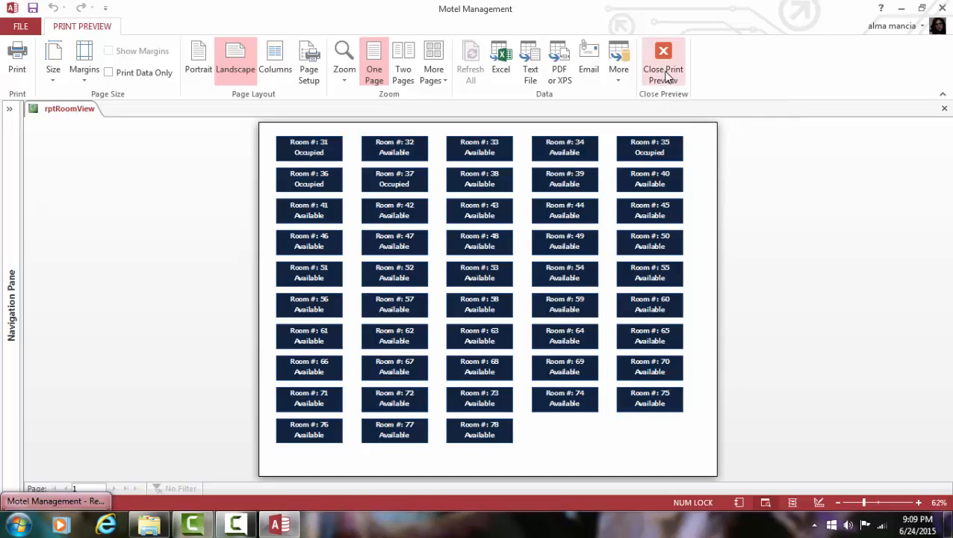
click(374, 136)
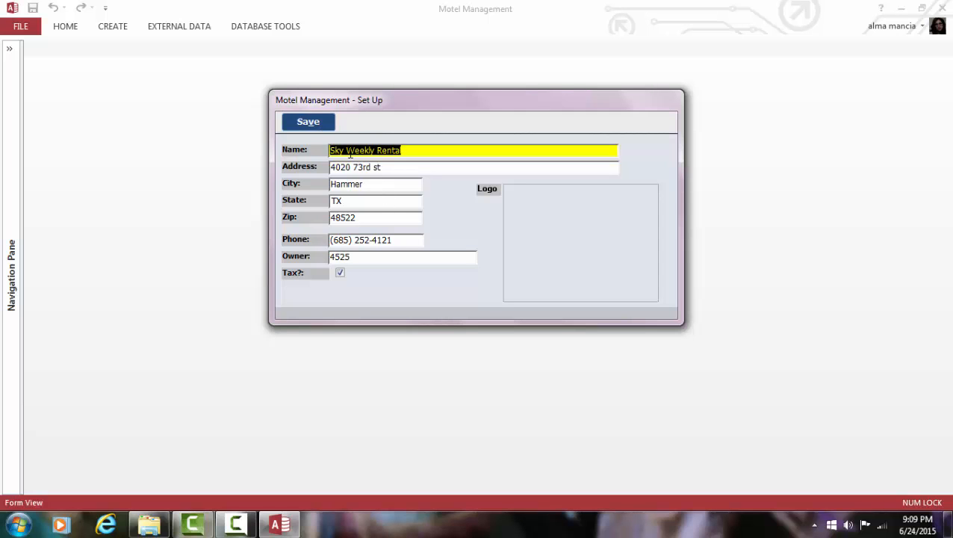
click(322, 122)
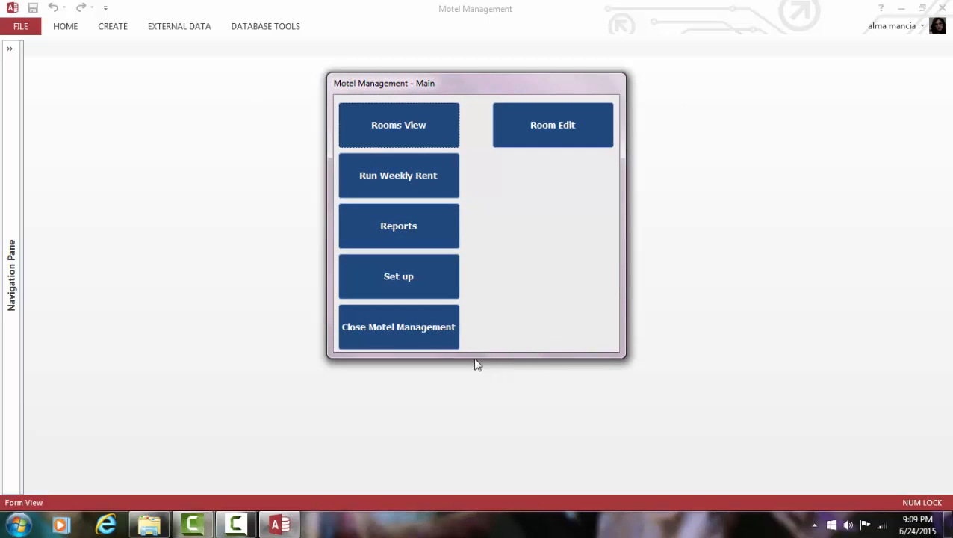
click(554, 135)
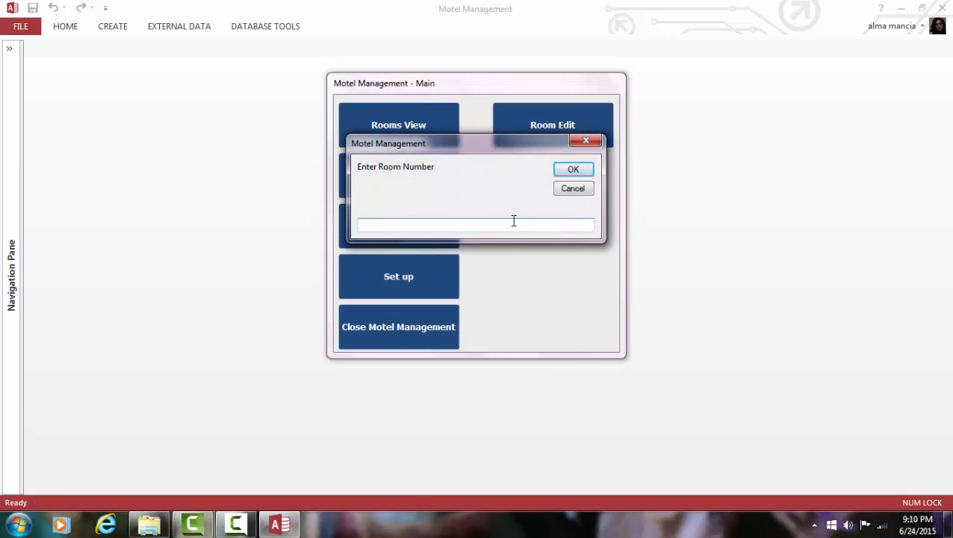
key(Return)
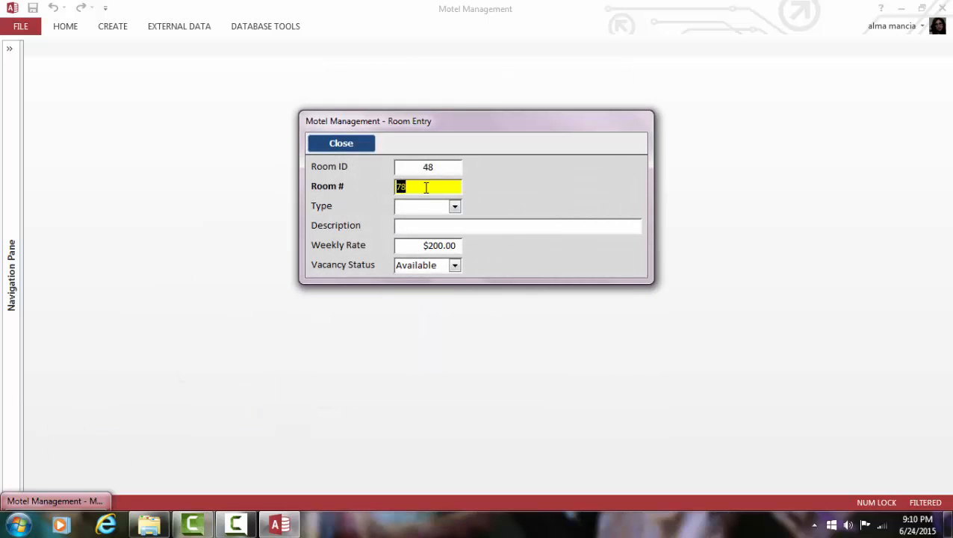
click(454, 207)
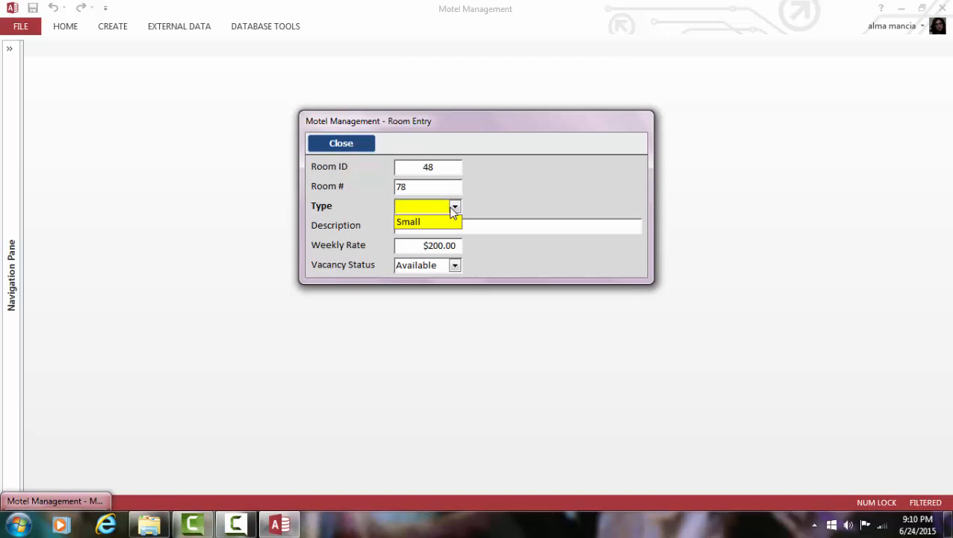
double_click(437, 206)
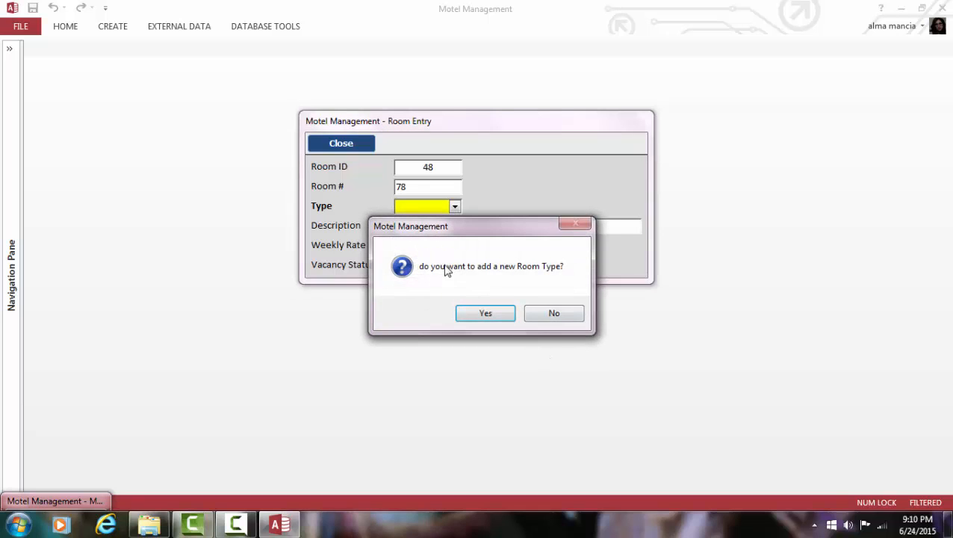
click(557, 319)
click(418, 224)
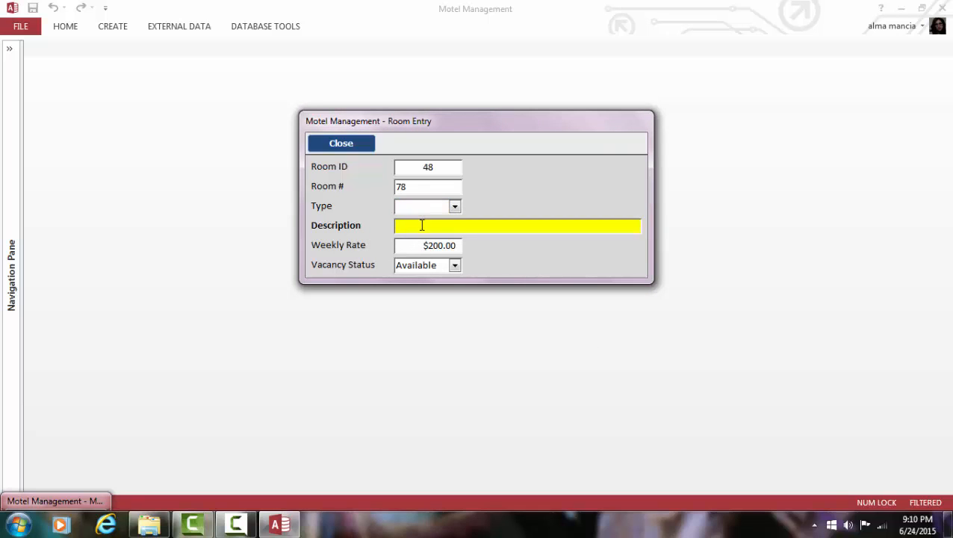
click(423, 246)
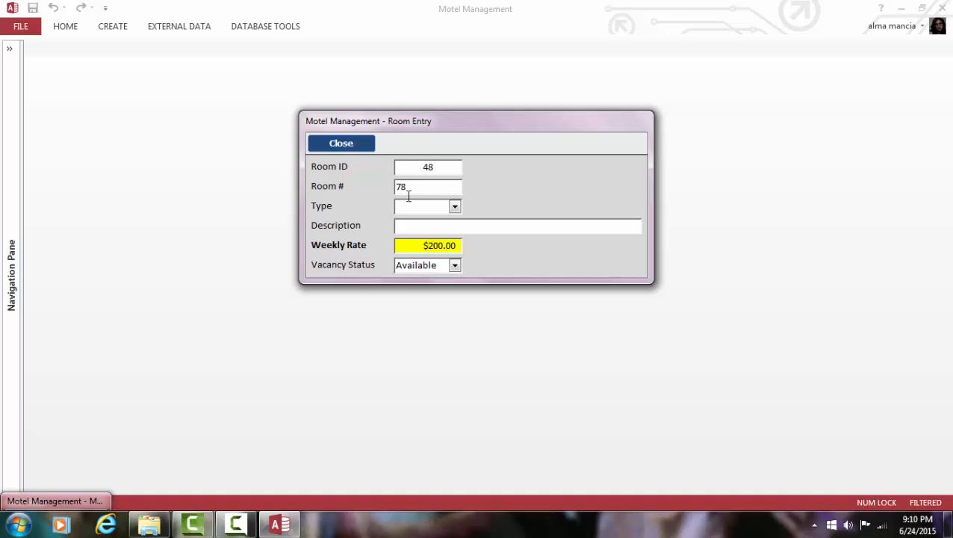
click(358, 145)
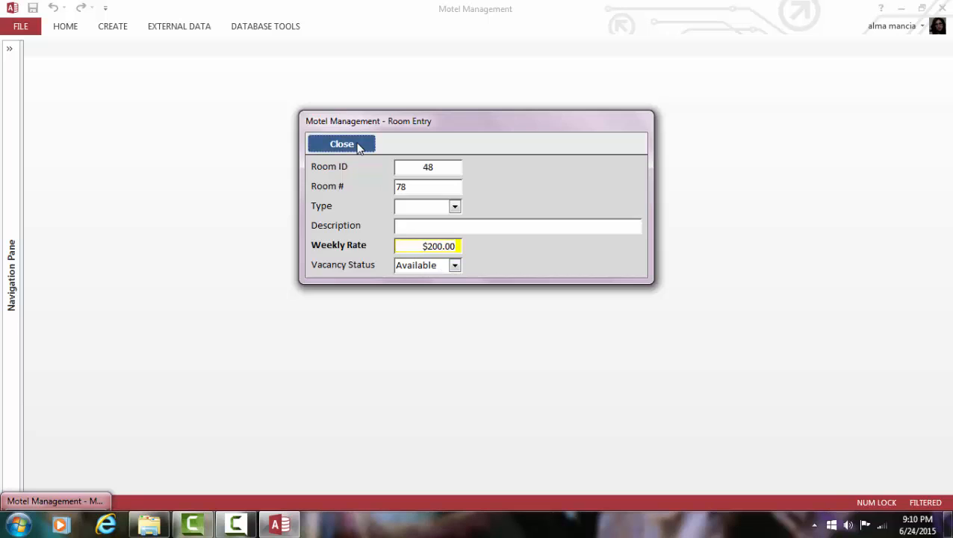